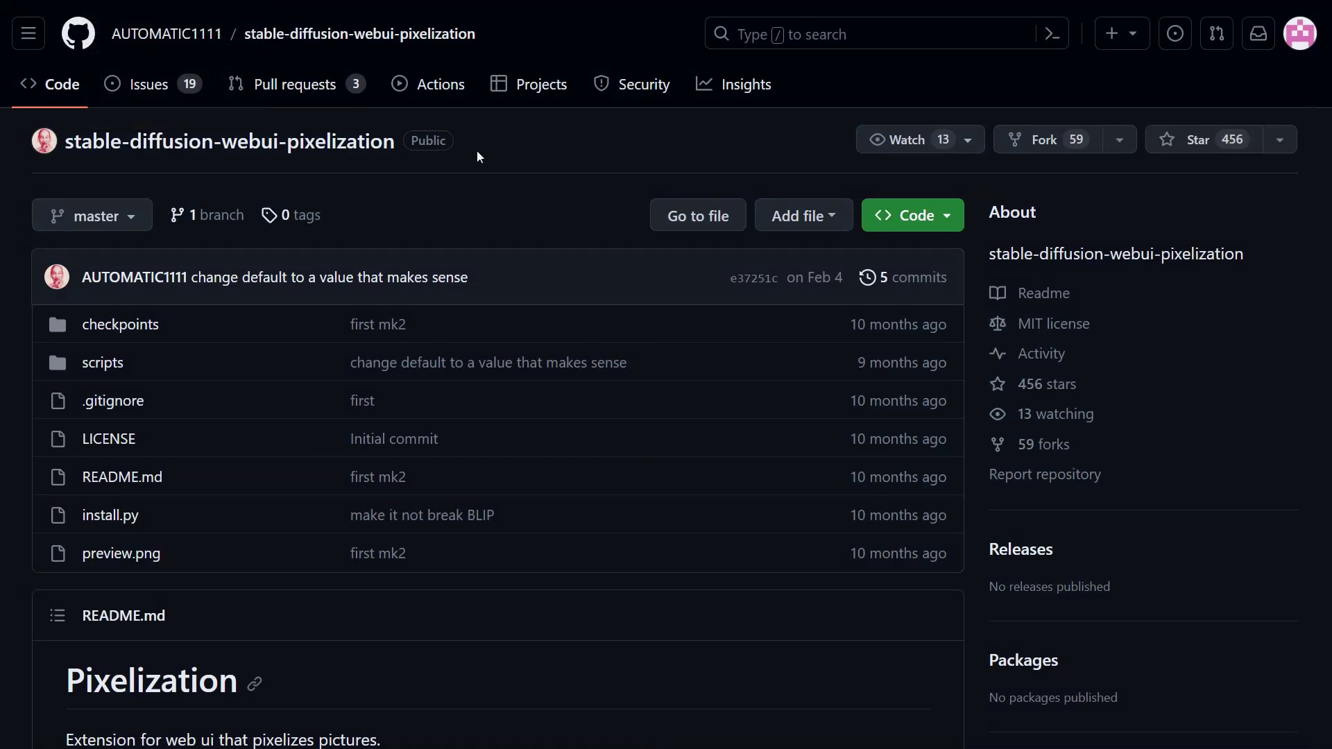
# - Look over the stable-diffusion-webui-pixelization GitHub repository, then go back to the WebUI tab
pyautogui.moveTo(139, 47)
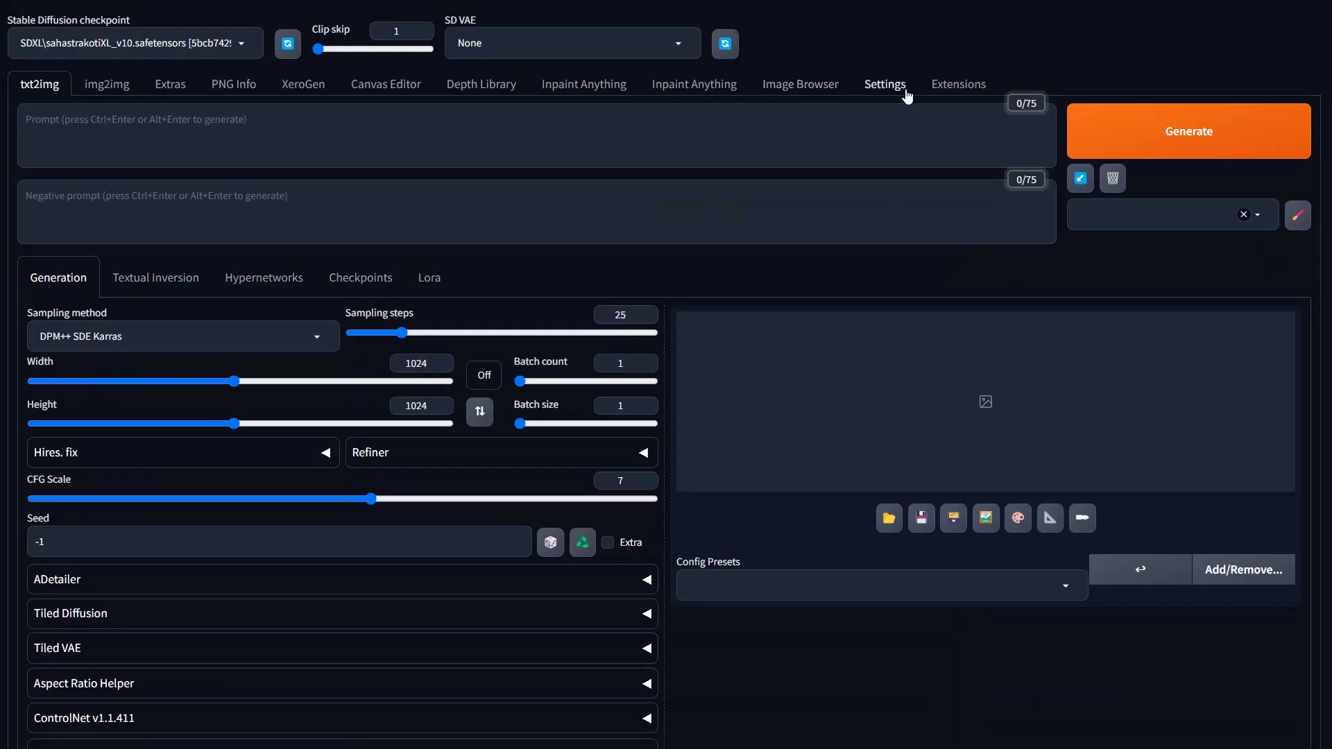
# - Load the Available extensions list and filter it by 'pixel' to find Pixelization
pyautogui.click(959, 84)
pyautogui.click(123, 117)
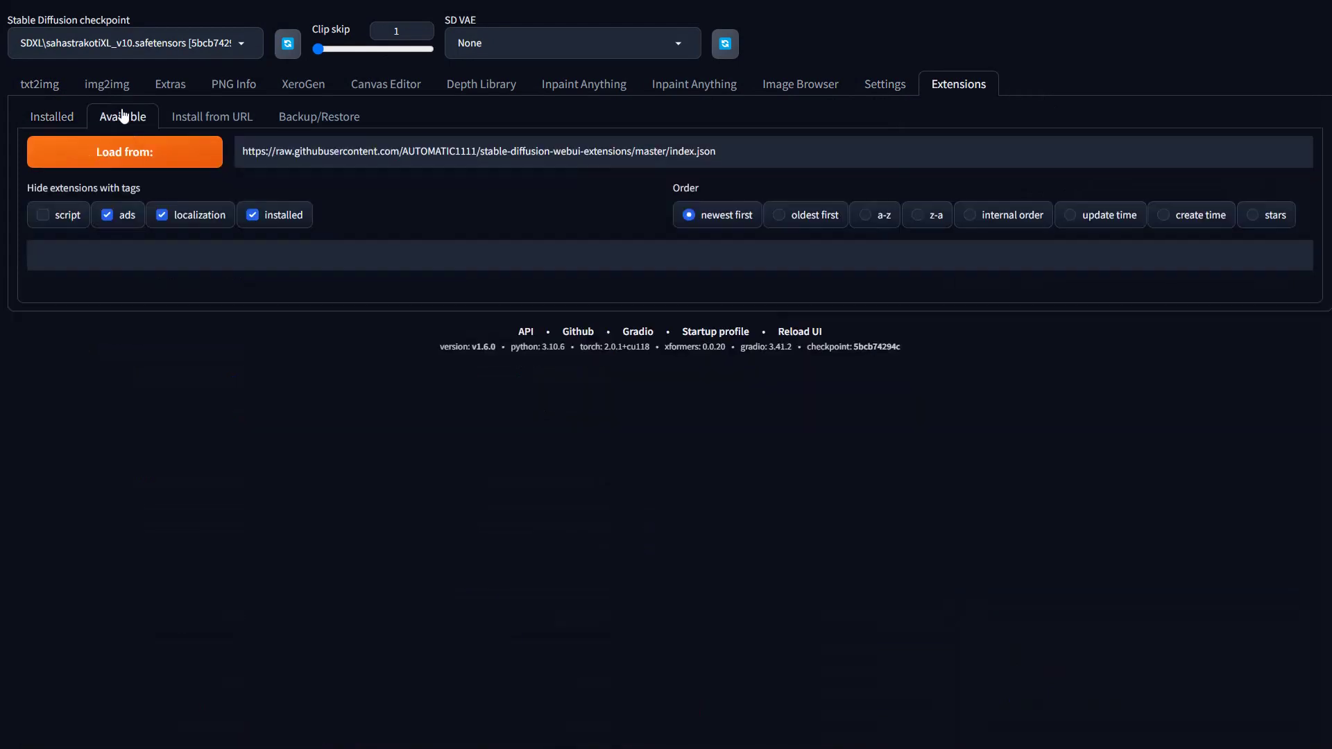
pyautogui.click(124, 152)
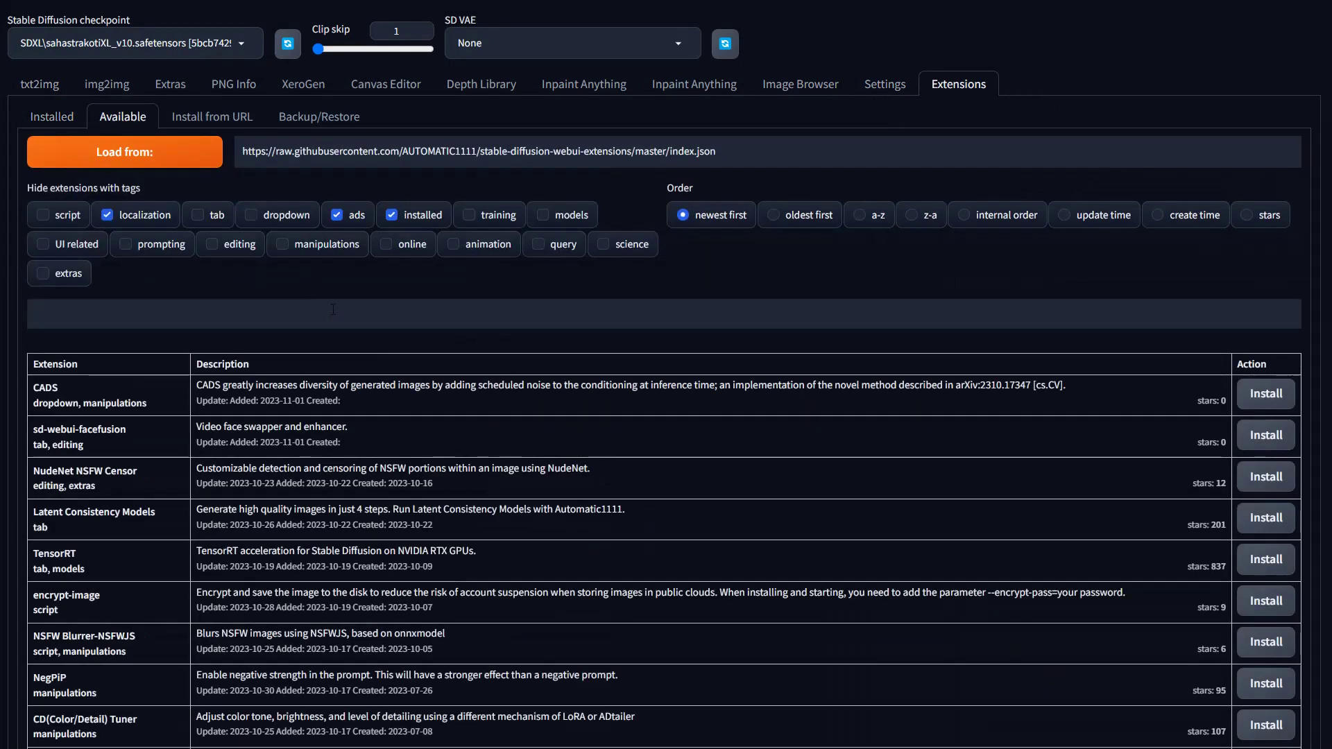
pyautogui.click(272, 312)
pyautogui.write('pixel')
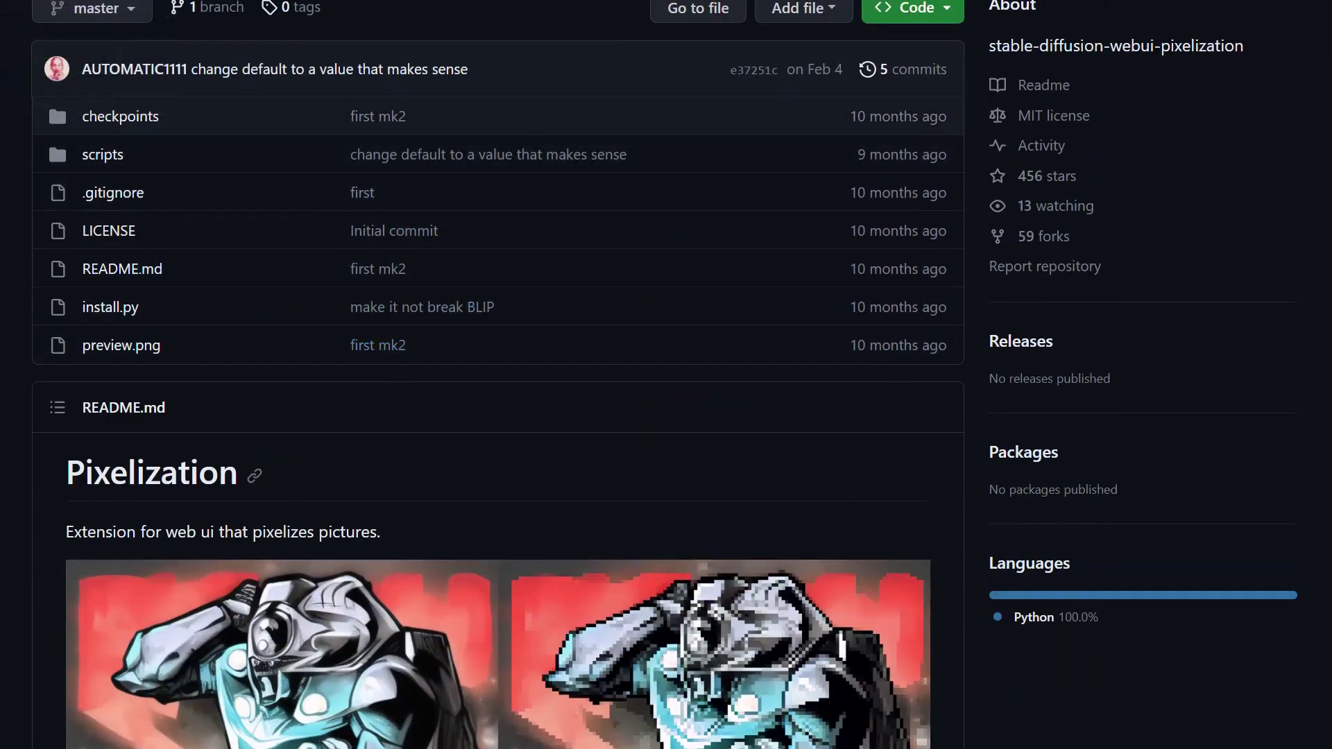
# - Copy the pixelization repository's HTTPS clone URL from GitHub's Code menu
pyautogui.hotkey('ctrl', 'w')
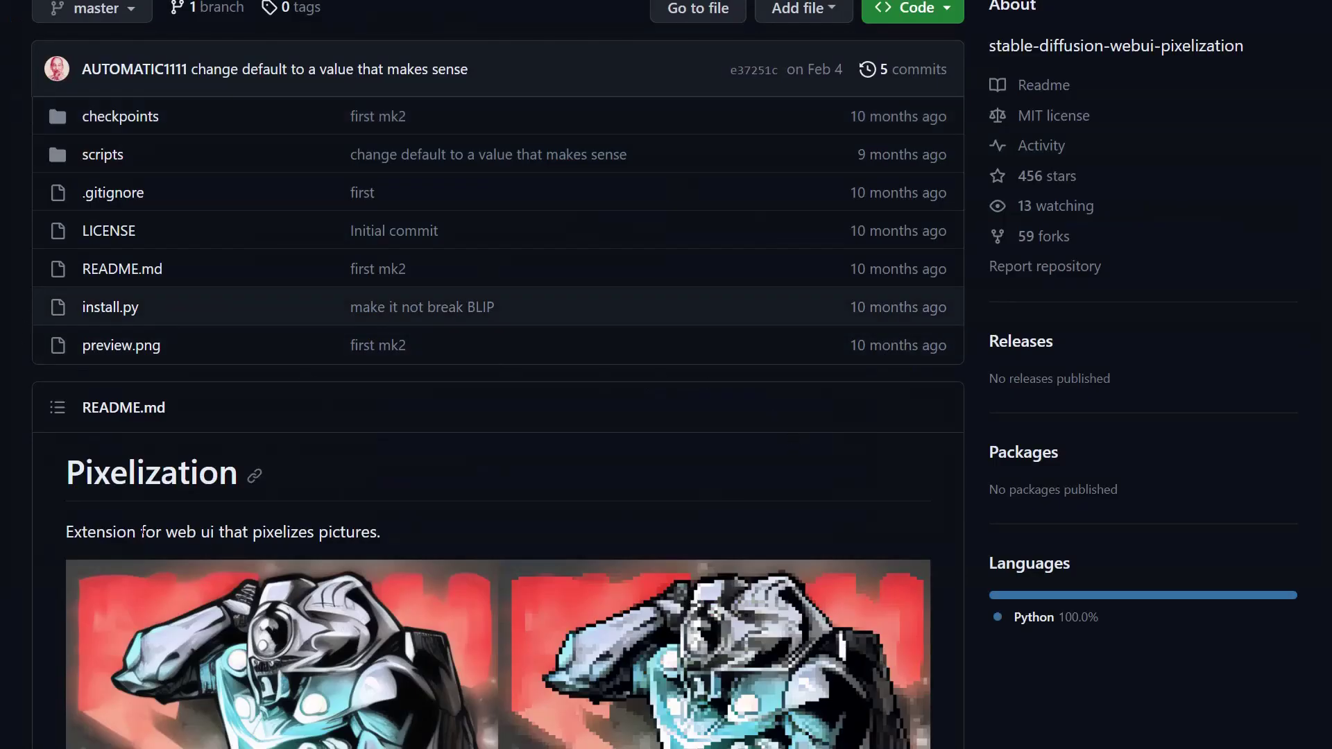
pyautogui.scroll(3, 305, 443)
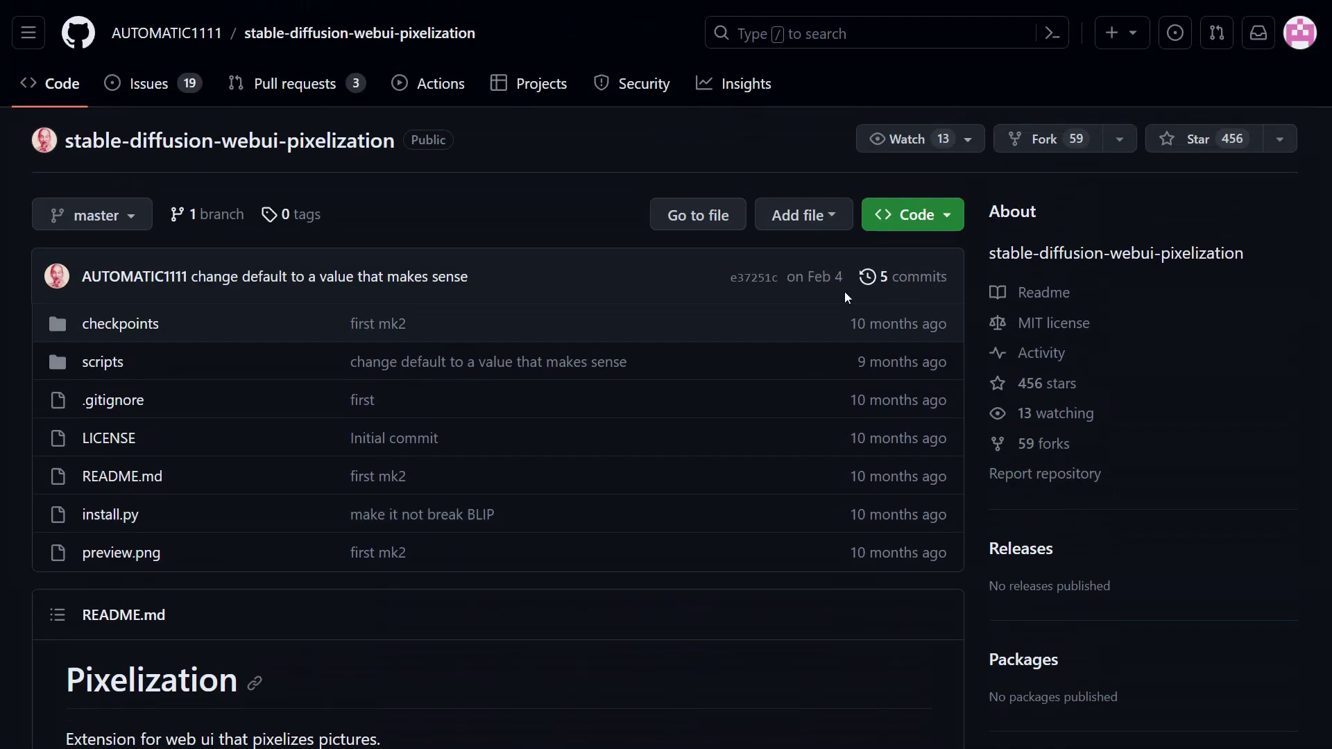
pyautogui.click(948, 217)
pyautogui.click(921, 401)
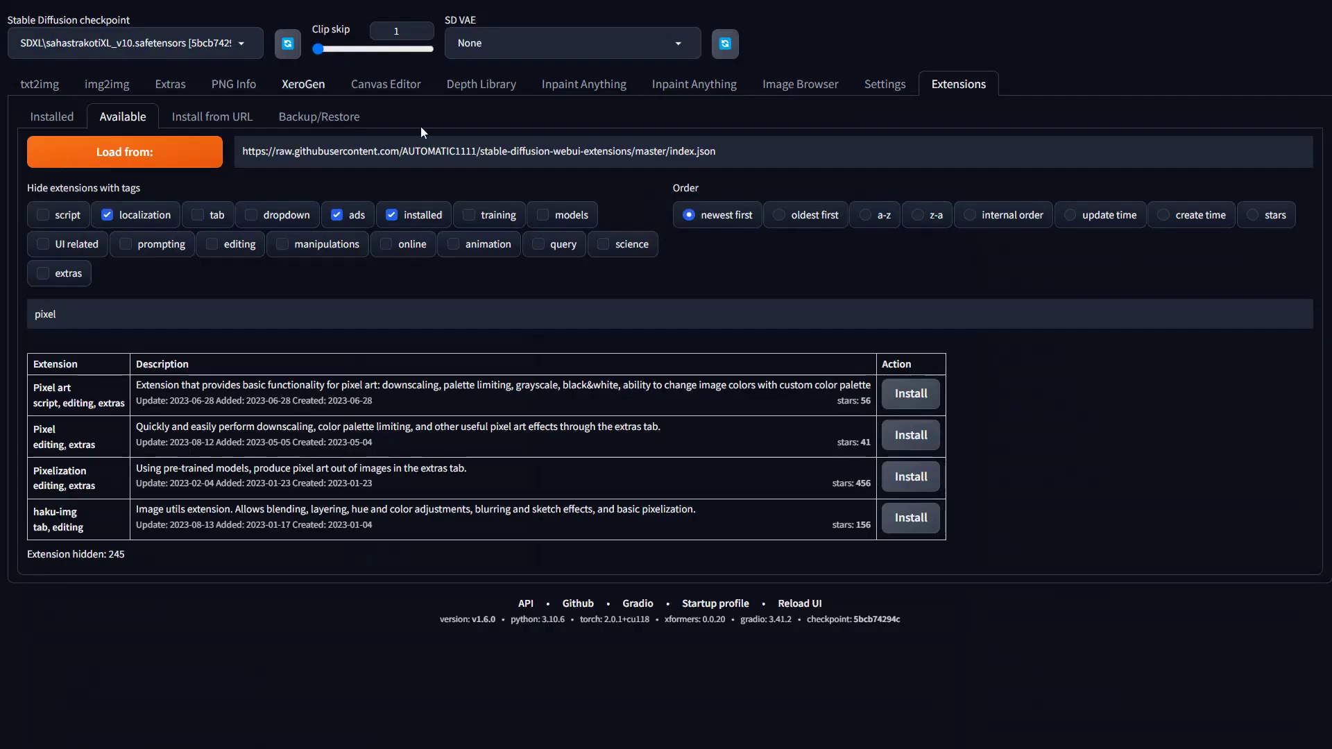
# - Paste the pixelization repo URL into Install from URL and install the extension
pyautogui.click(207, 120)
pyautogui.click(59, 168)
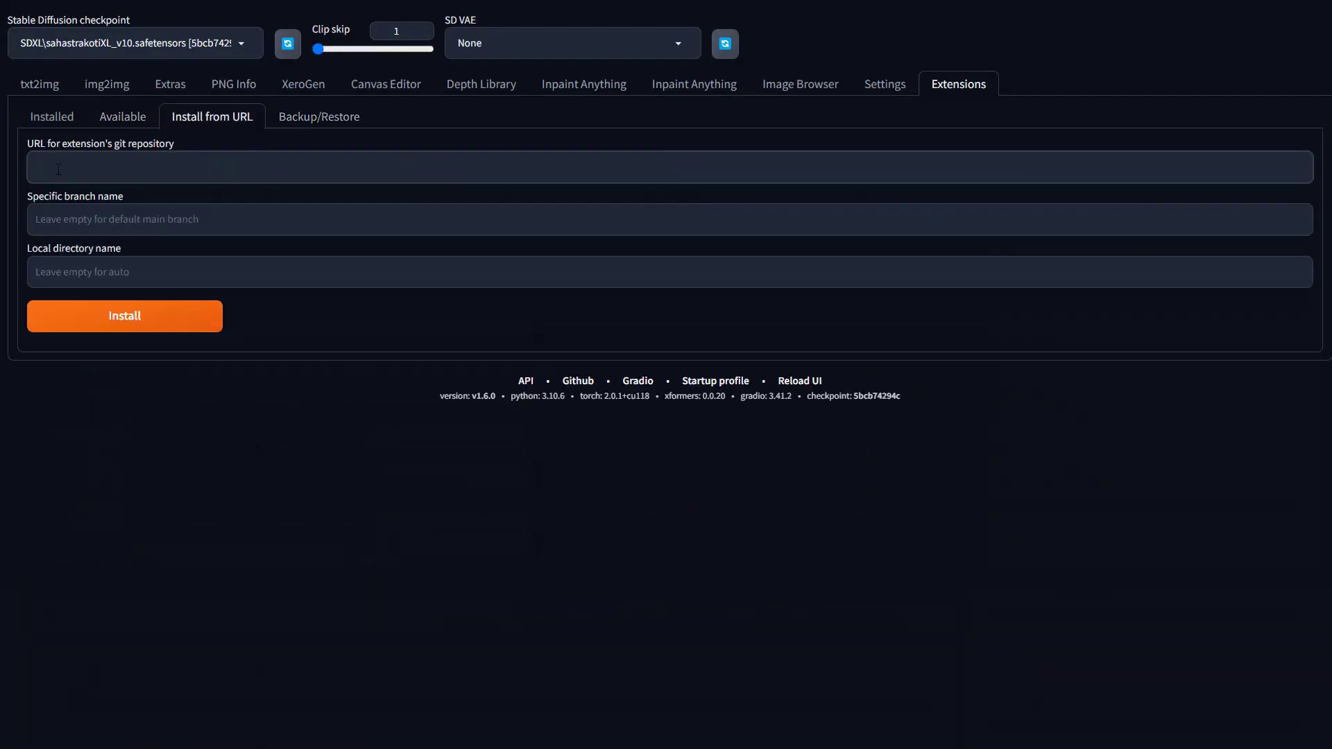
pyautogui.hotkey('ctrl', 'v')
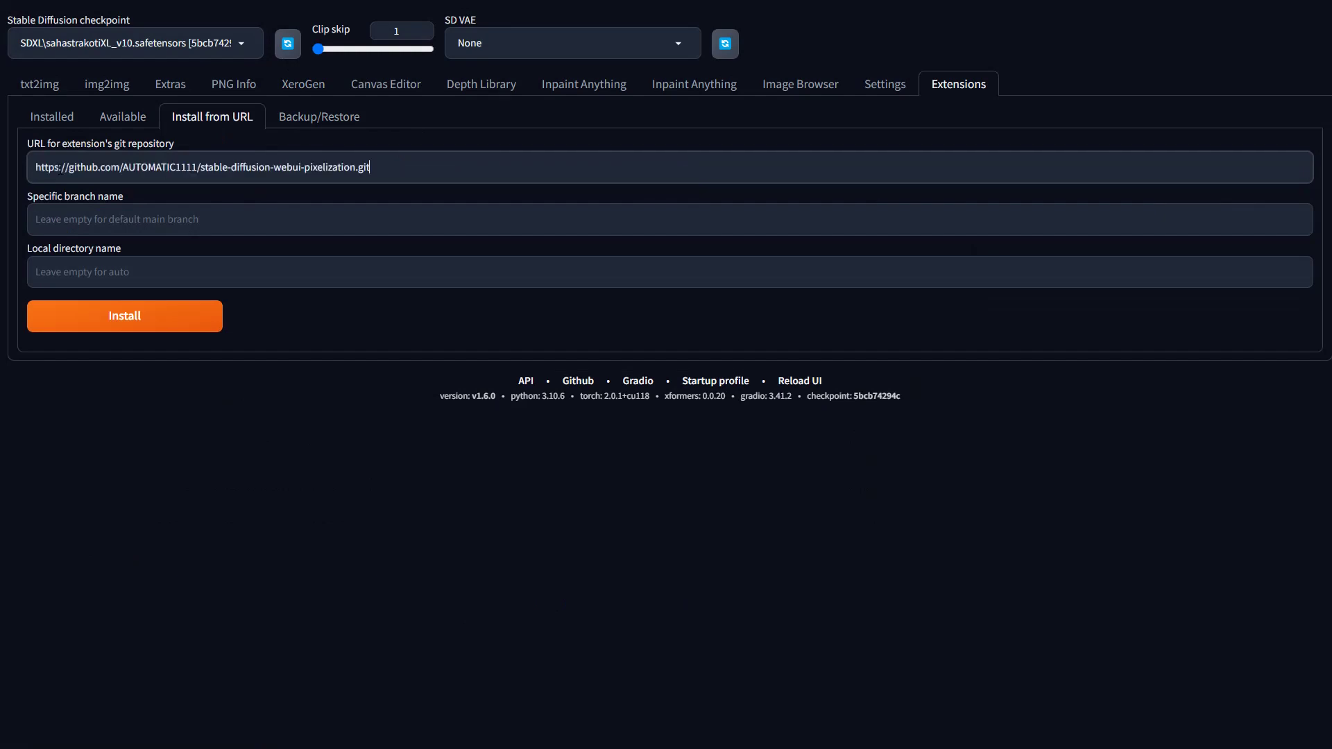
pyautogui.click(126, 325)
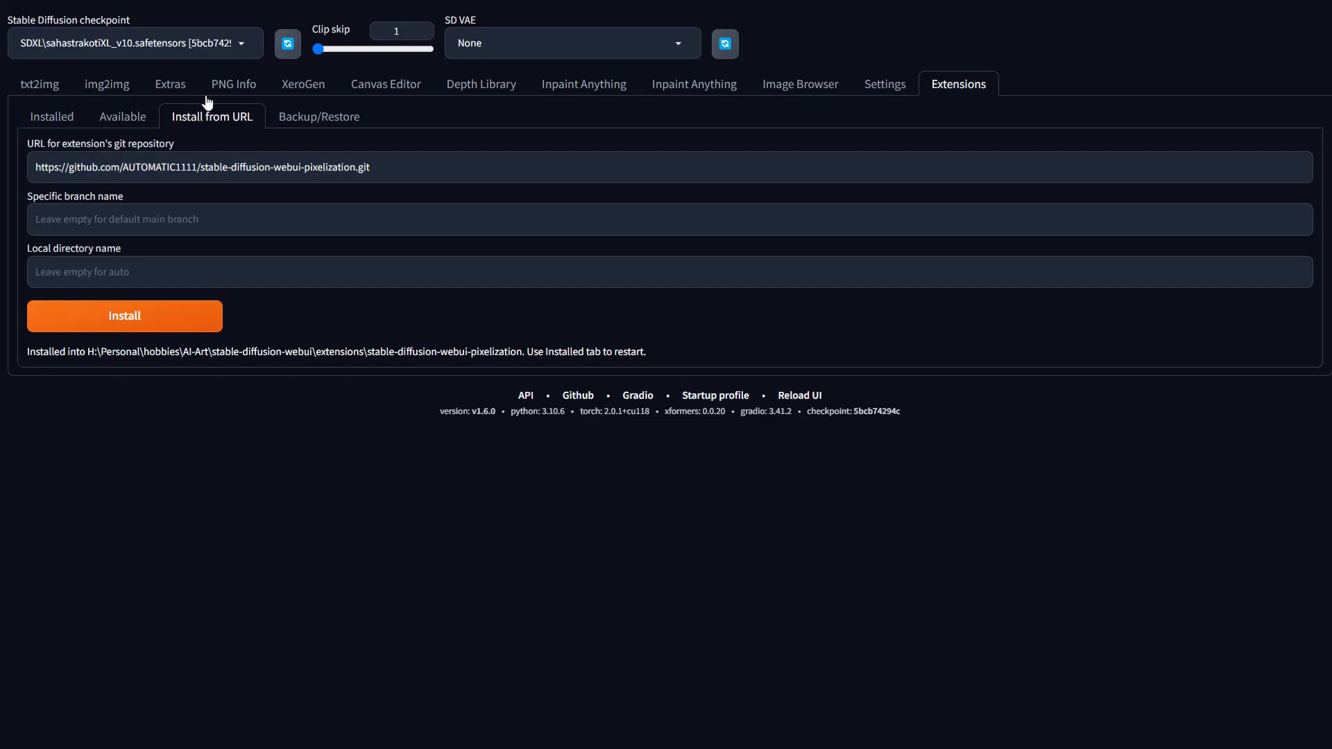
# - Read the pixelization README down to the Installation table and Credits
pyautogui.hotkey('ctrl', 'Tab')
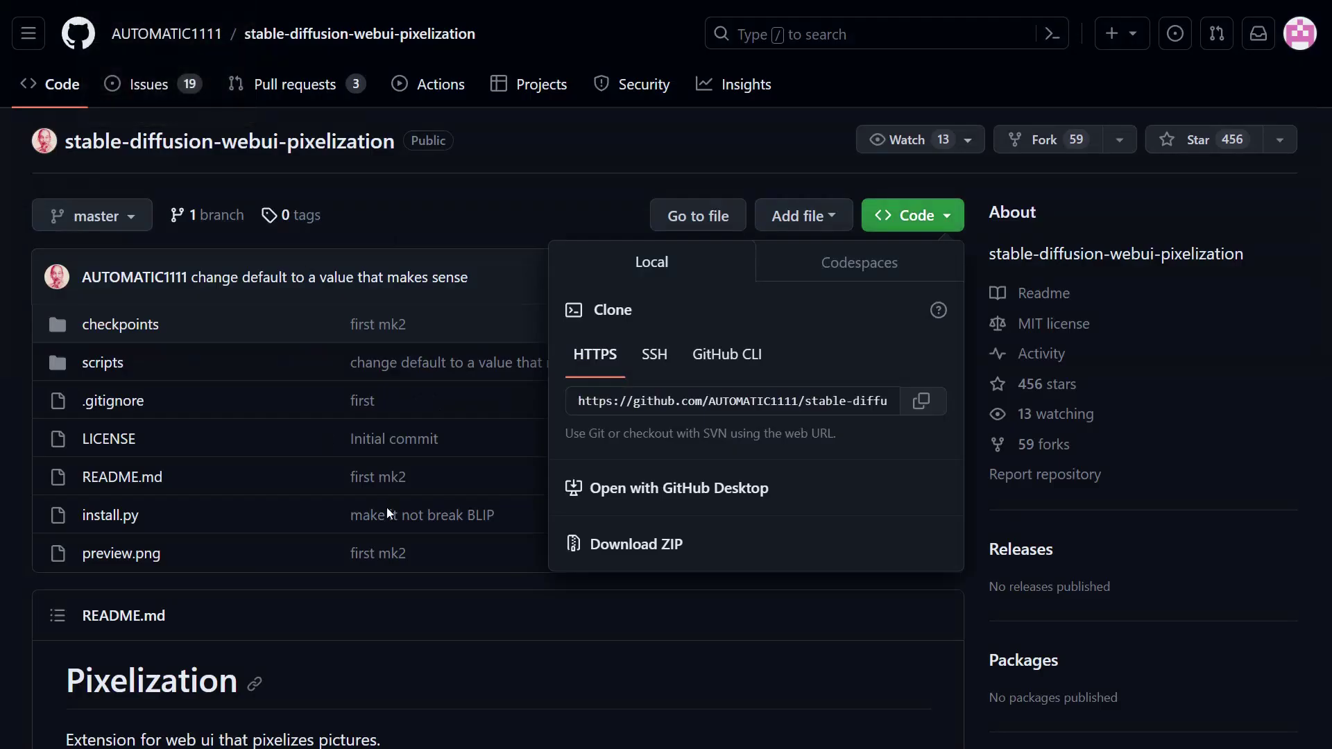
pyautogui.scroll(-15, 25, 517)
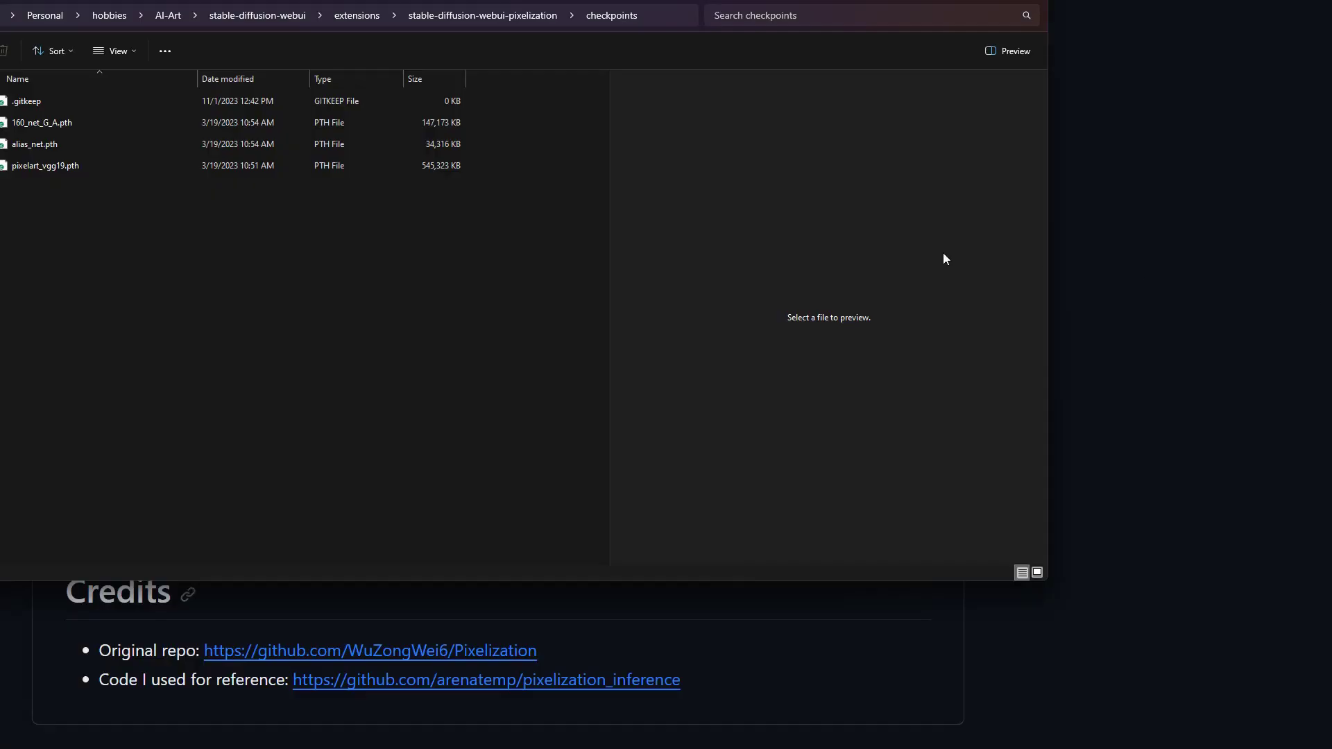
# - Confirm pixelart_vgg19.pth, alias_net.pth and 160_net_G_A.pth are in checkpoints, then close Explorer
pyautogui.moveTo(108, 257); pyautogui.dragTo(23, 123)
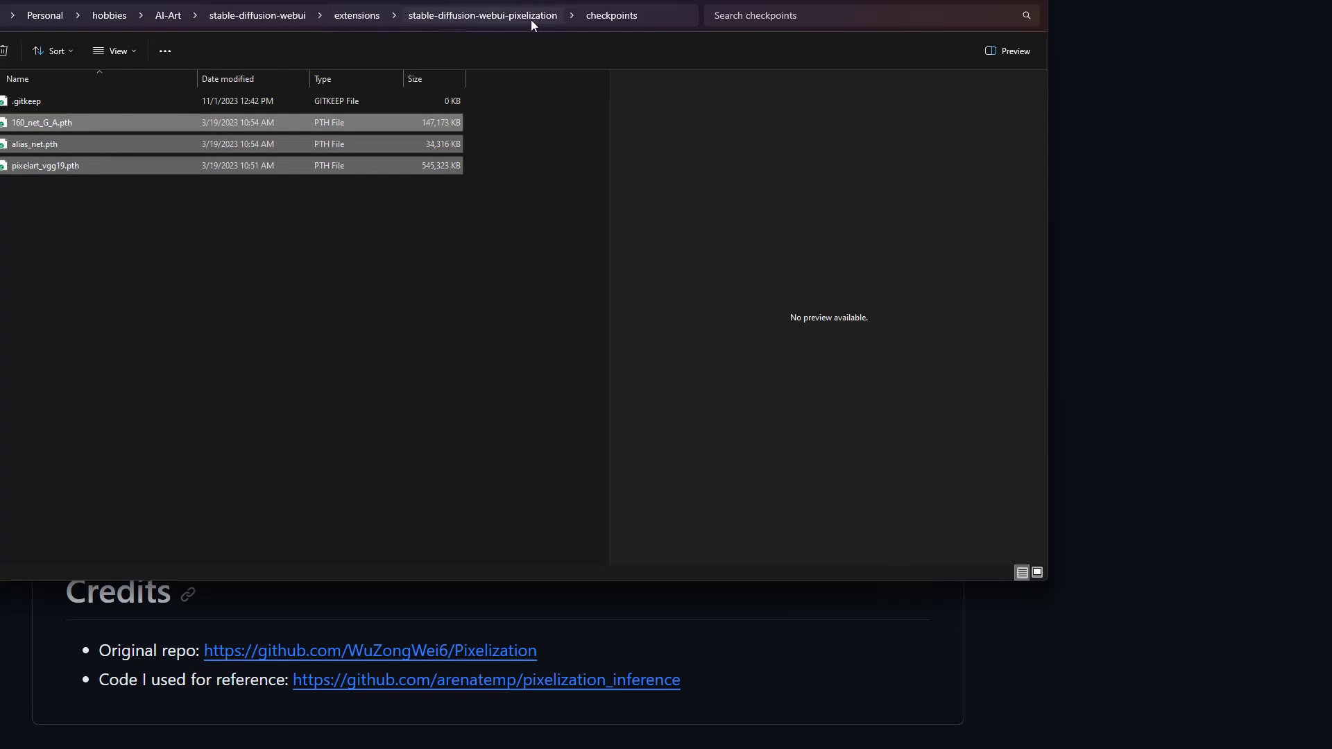
pyautogui.click(209, 290)
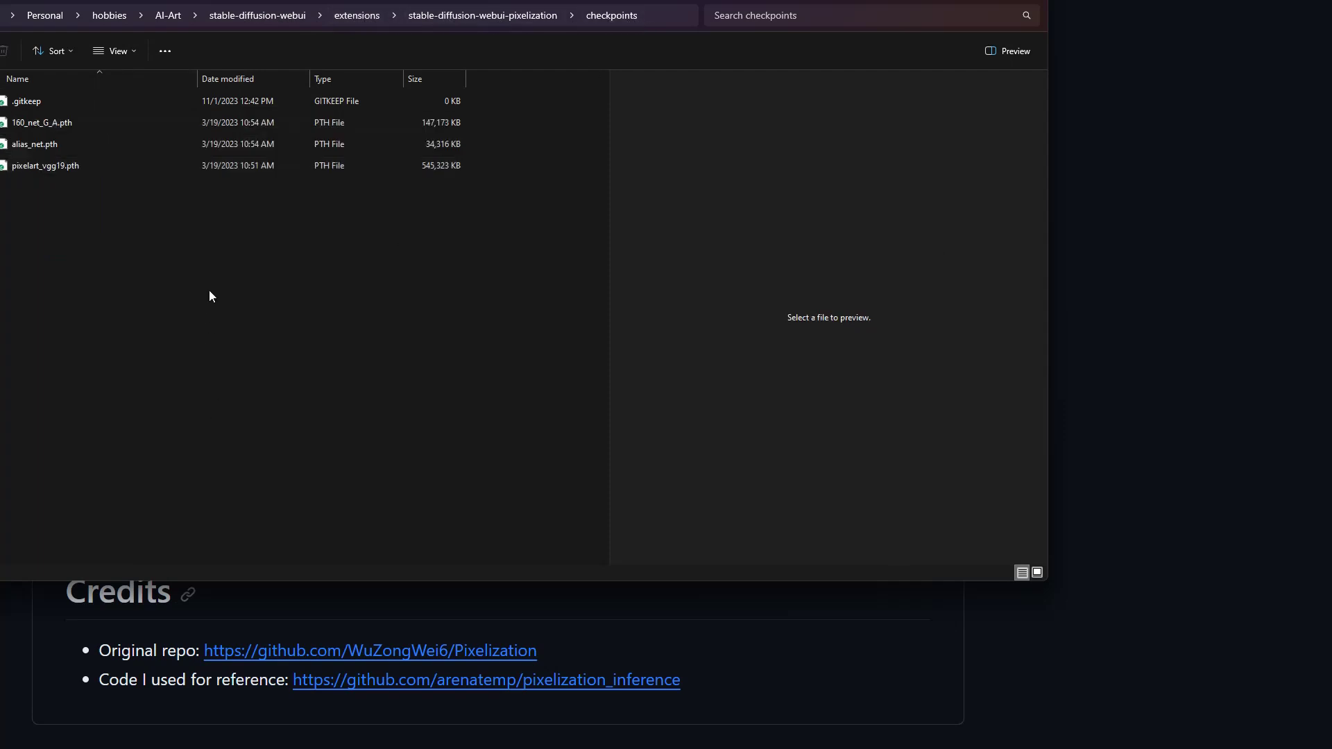
pyautogui.moveTo(152, 252); pyautogui.dragTo(25, 127)
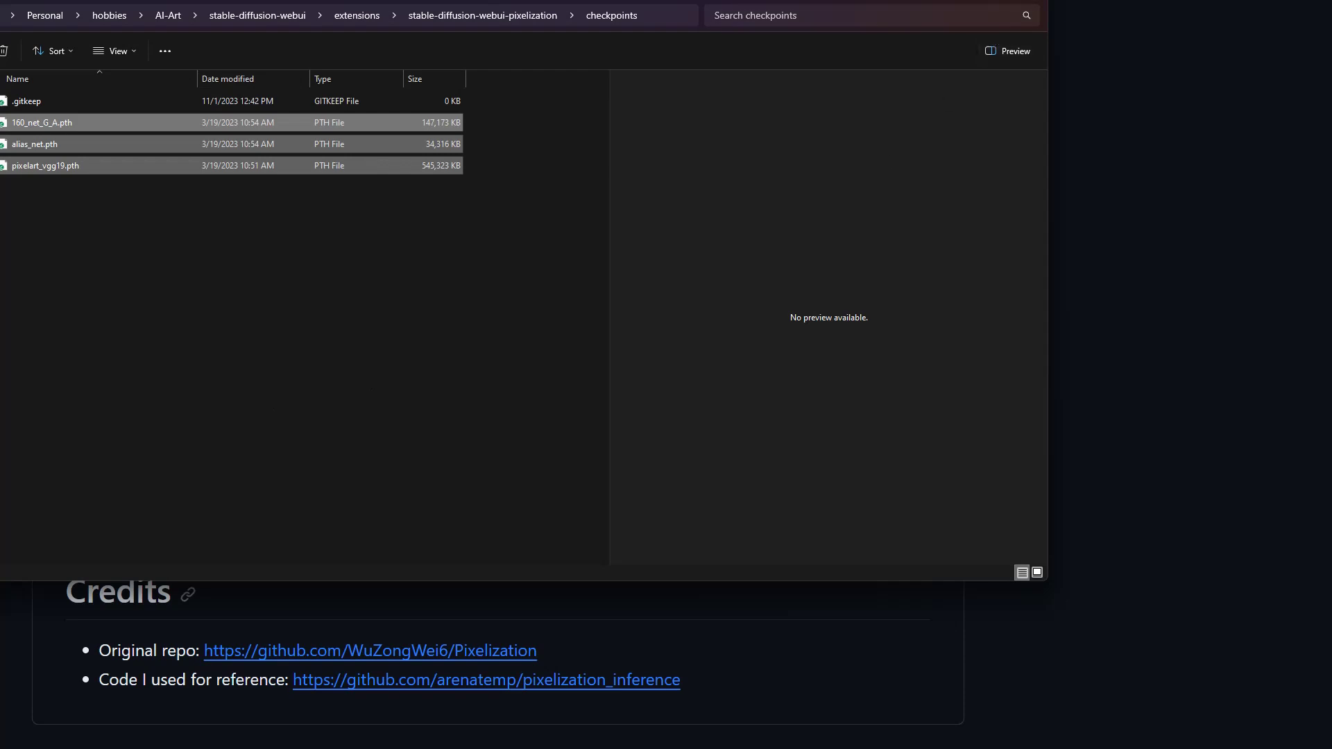
pyautogui.hotkey('alt', 'F4')
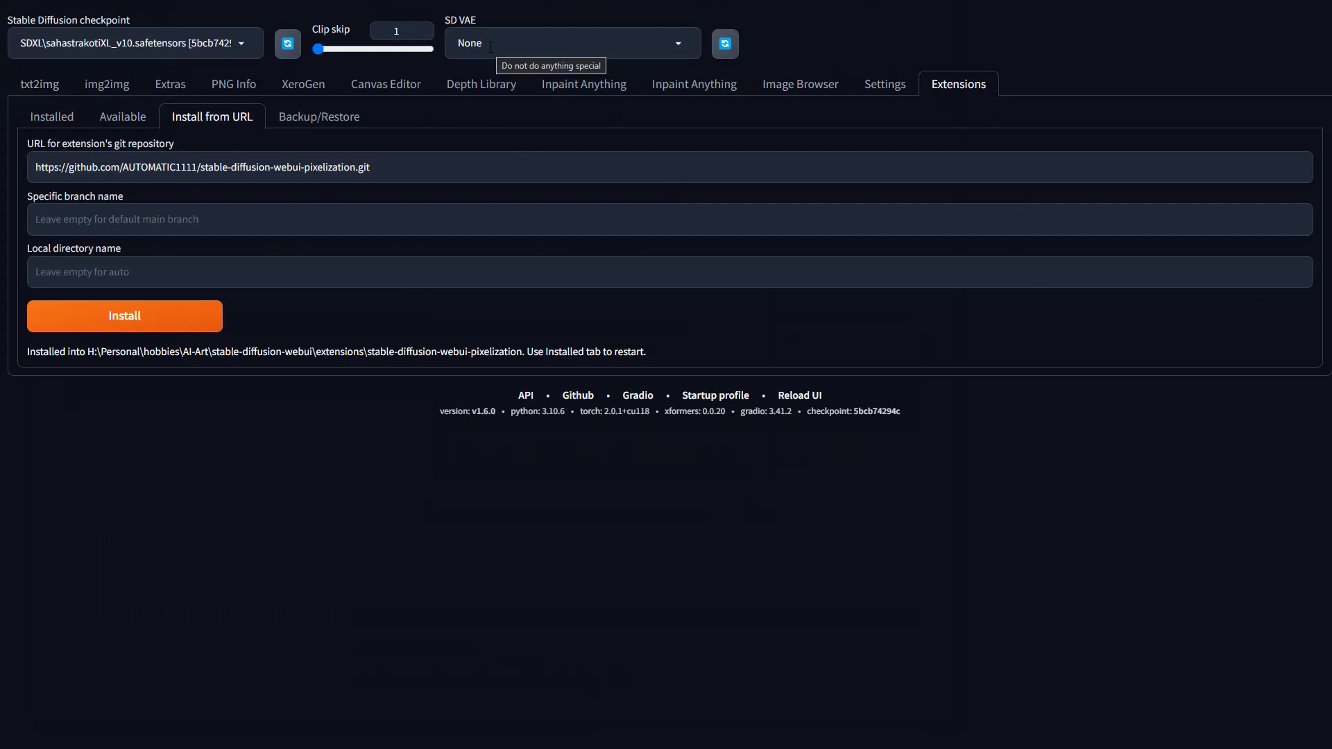
# - Reload the WebUI, check Extras shows Enable pixelization and Pixel size, then return to txt2img
pyautogui.press('F5')
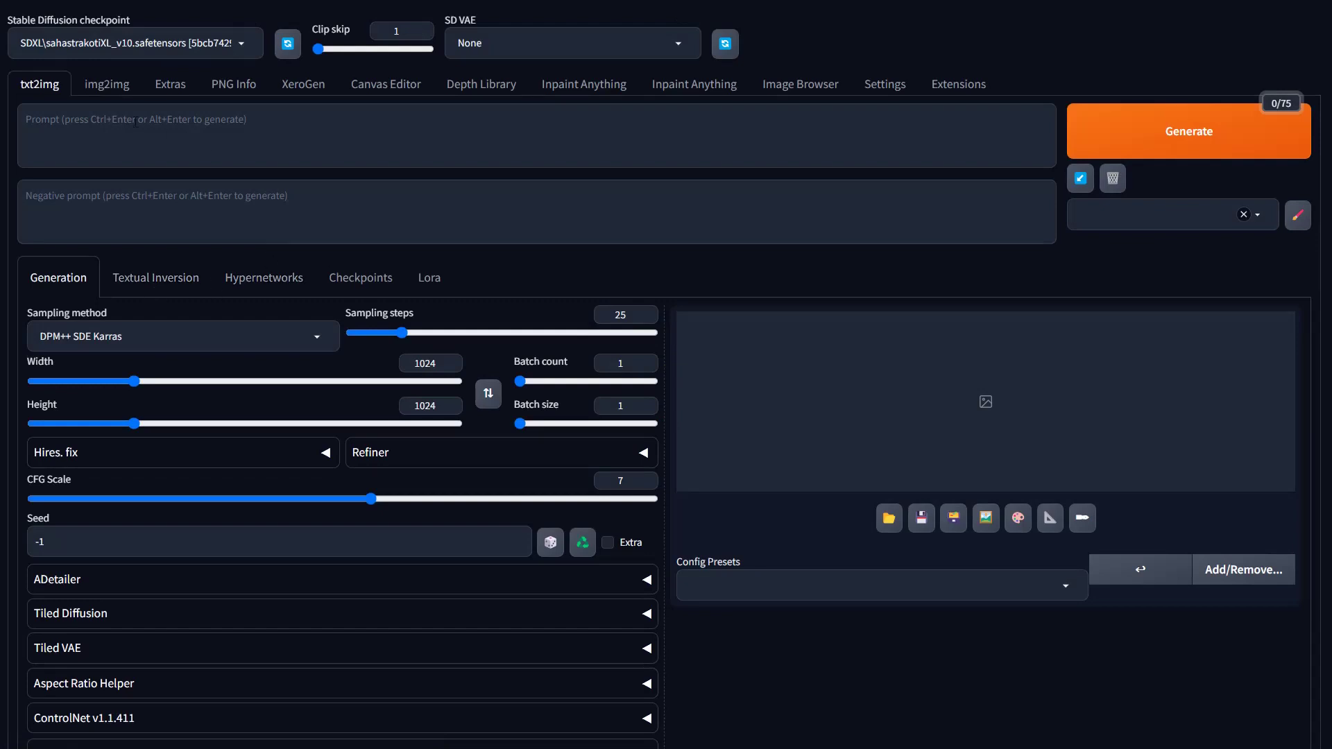
pyautogui.click(170, 84)
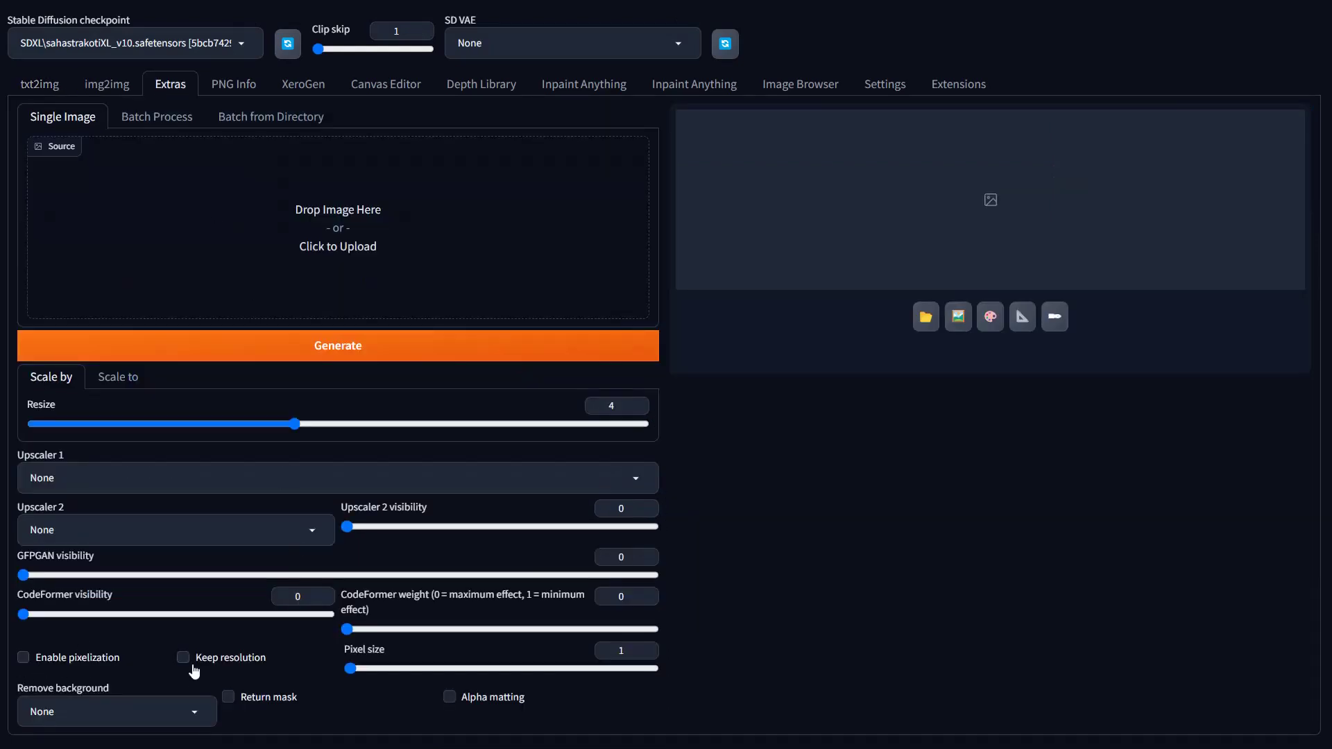
pyautogui.moveTo(351, 668)
pyautogui.mouseDown()
pyautogui.moveTo(557, 671)
pyautogui.moveTo(351, 669)
pyautogui.mouseUp()
pyautogui.click(44, 87)
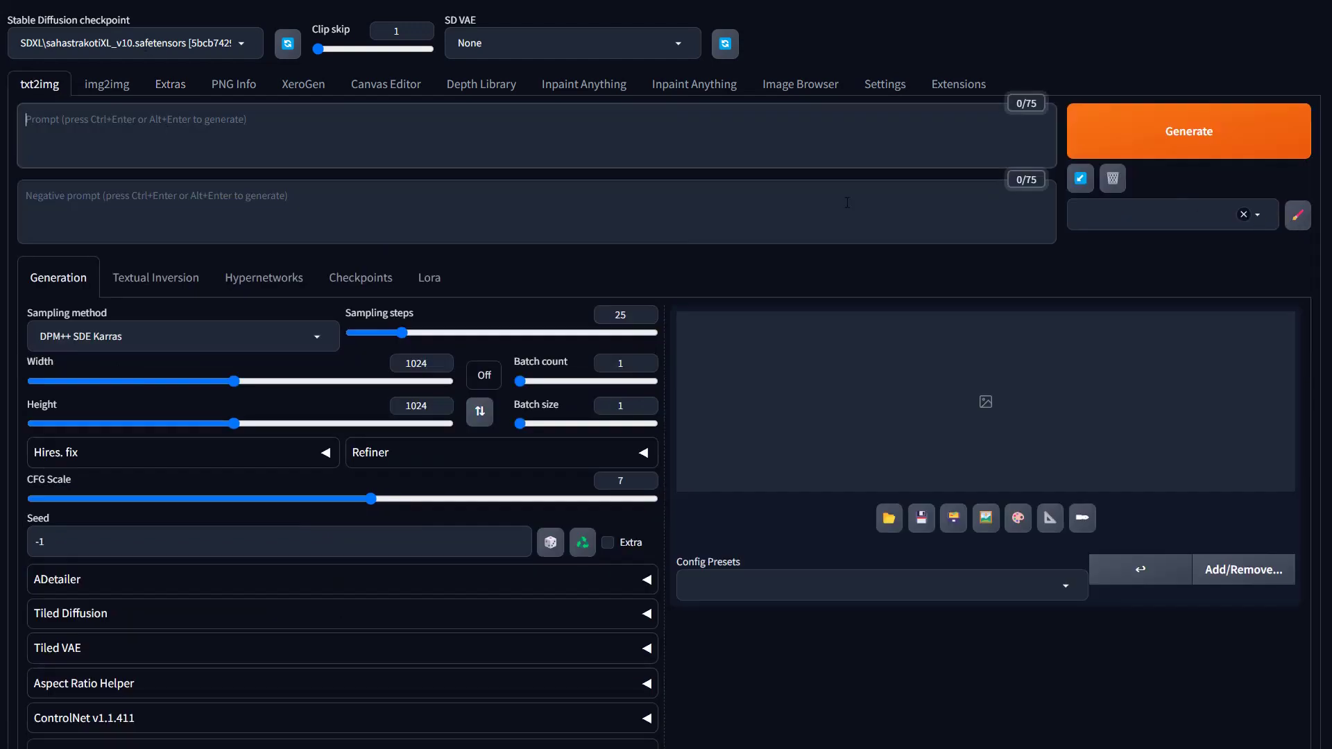
# - Apply the Character Concept Design style with prompt 'epic femaile warrior' and start generating
pyautogui.click(1165, 215)
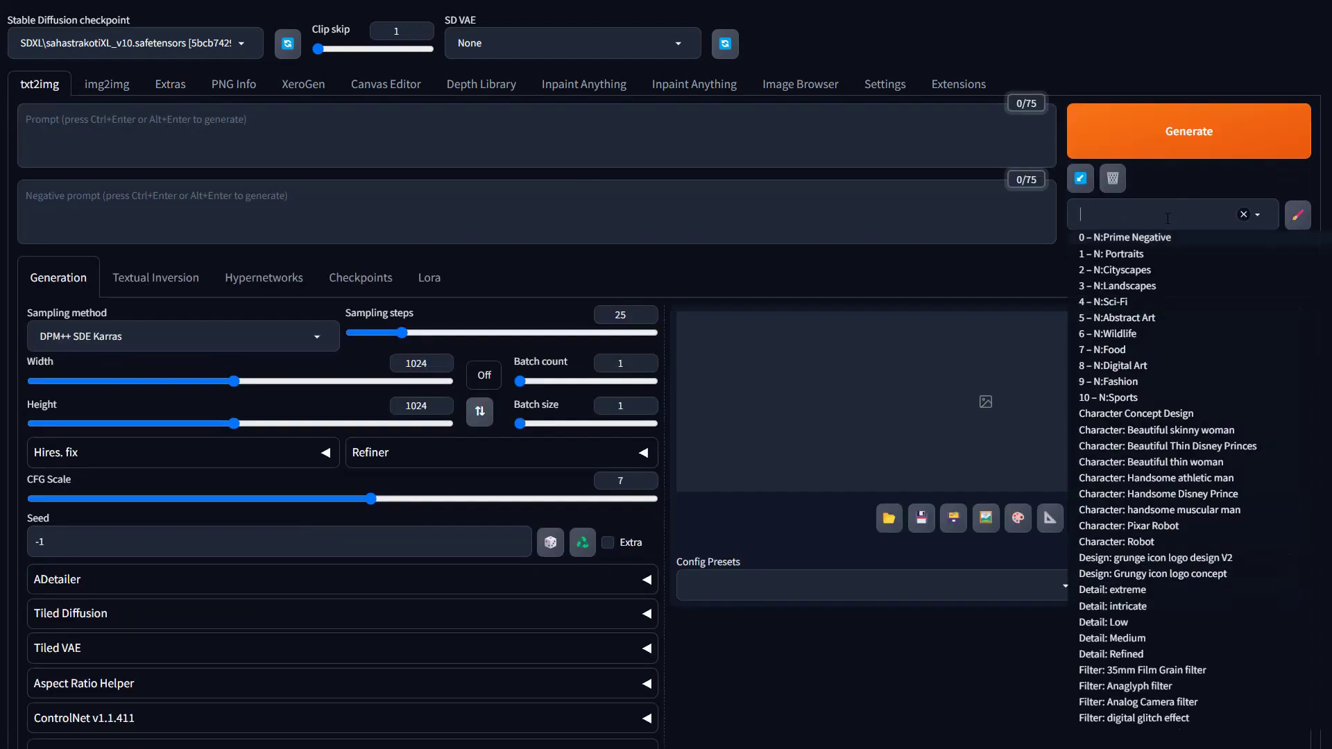
pyautogui.click(1174, 414)
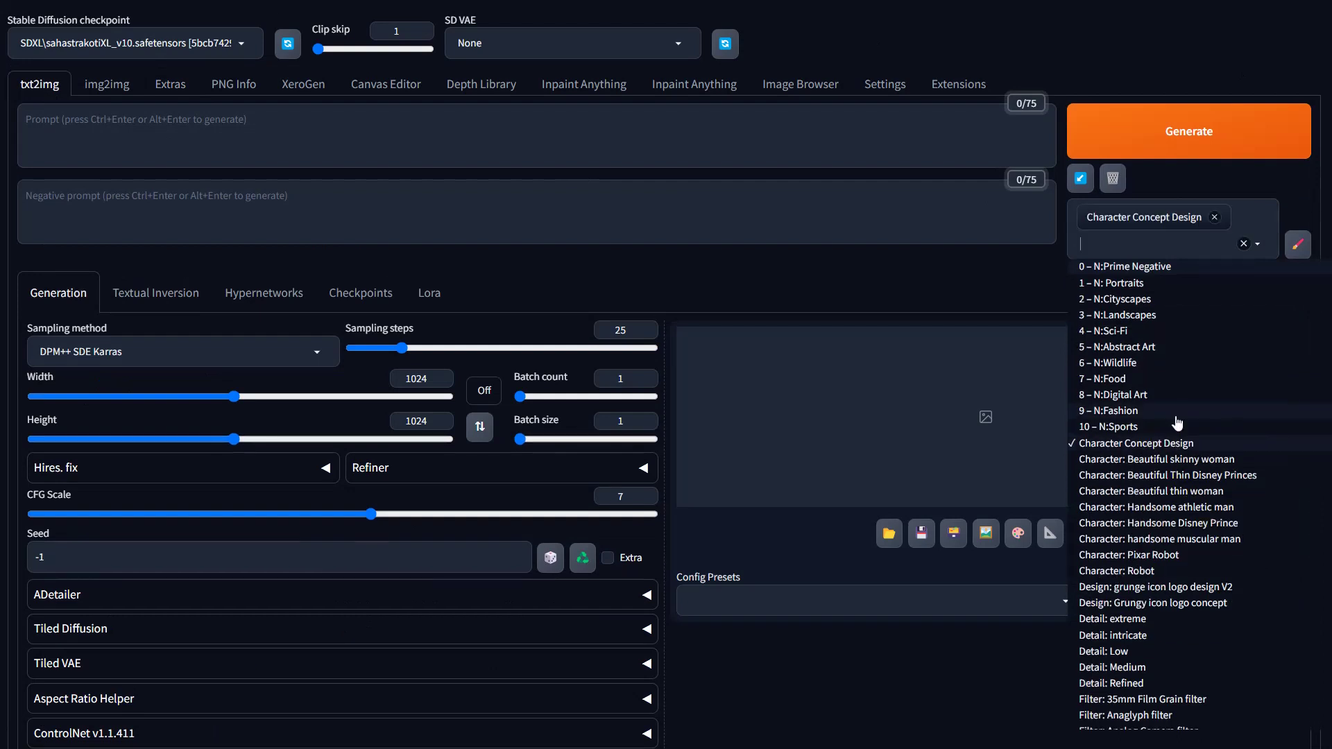
pyautogui.click(291, 121)
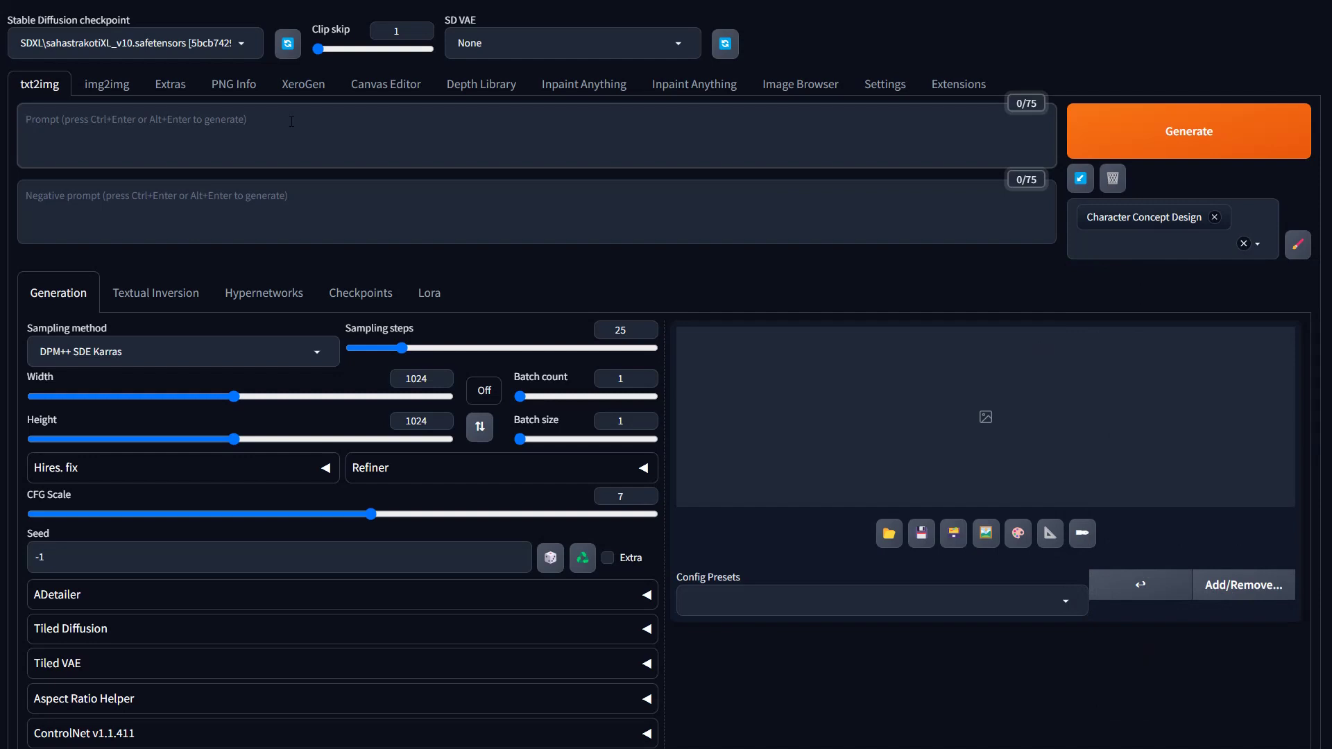
pyautogui.write('epic')
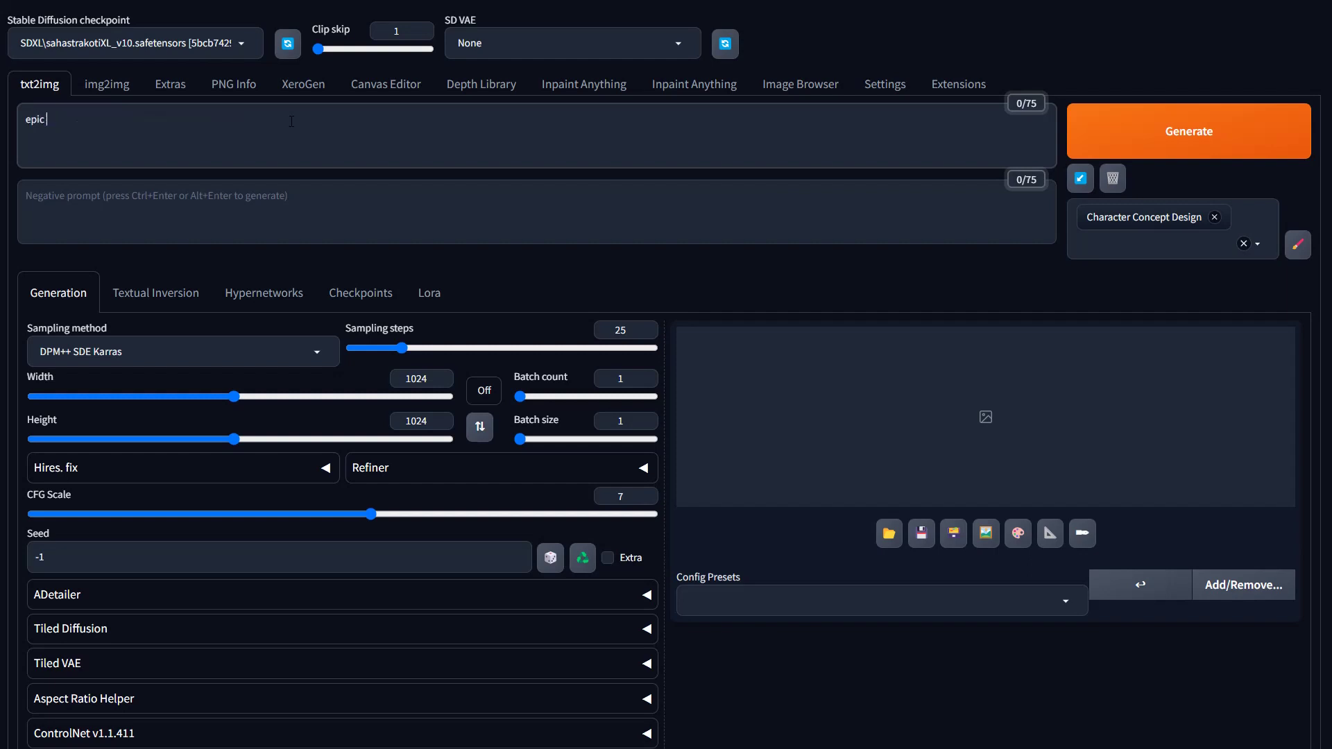
pyautogui.write(' femaile warrior')
pyautogui.click(1211, 149)
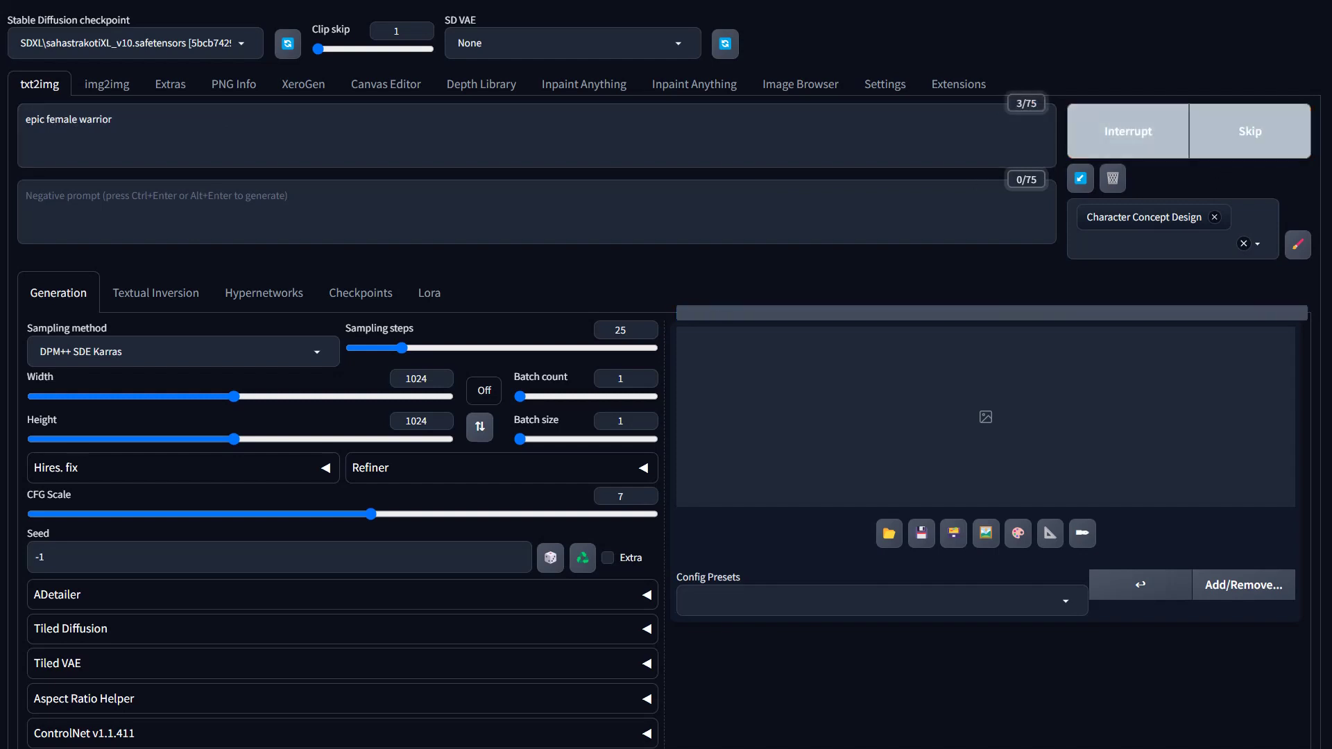
# - Switch the aspect ratio to 5:4, regenerate the warrior sheet, and view it full screen
pyautogui.click(487, 392)
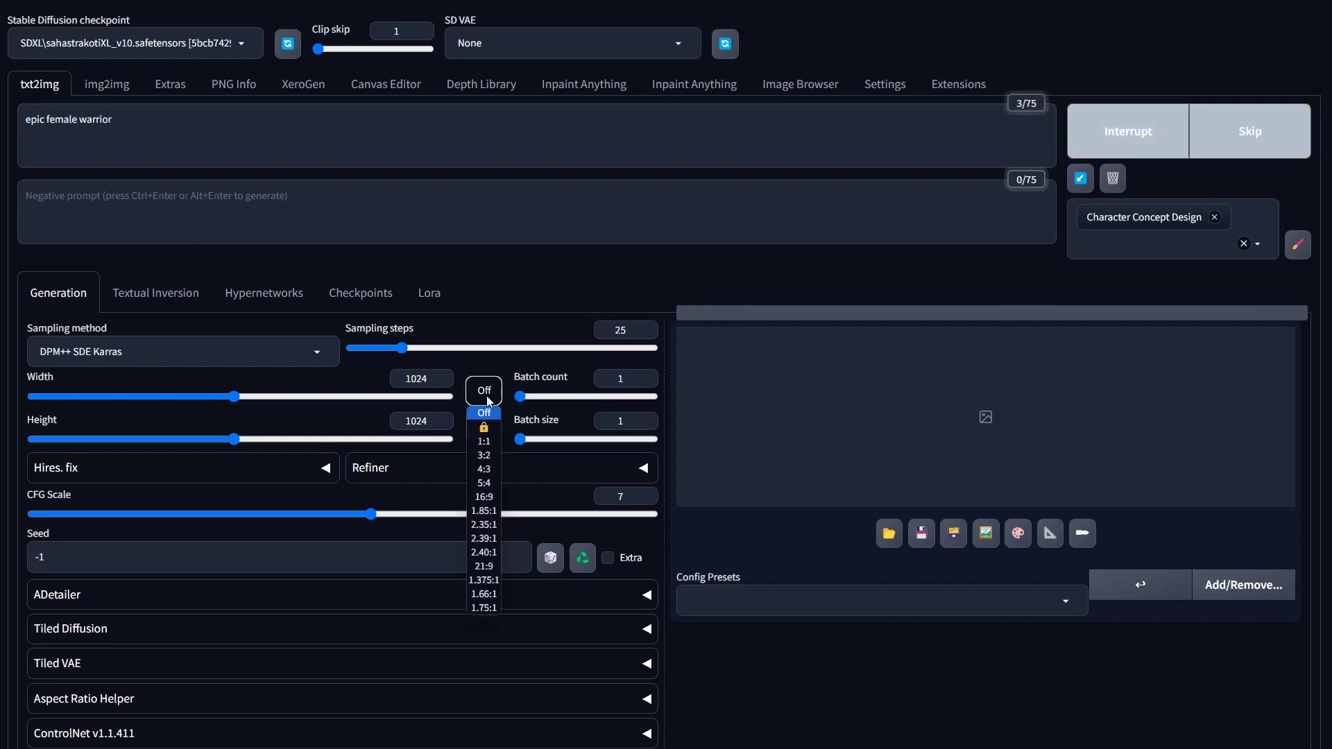
pyautogui.click(486, 496)
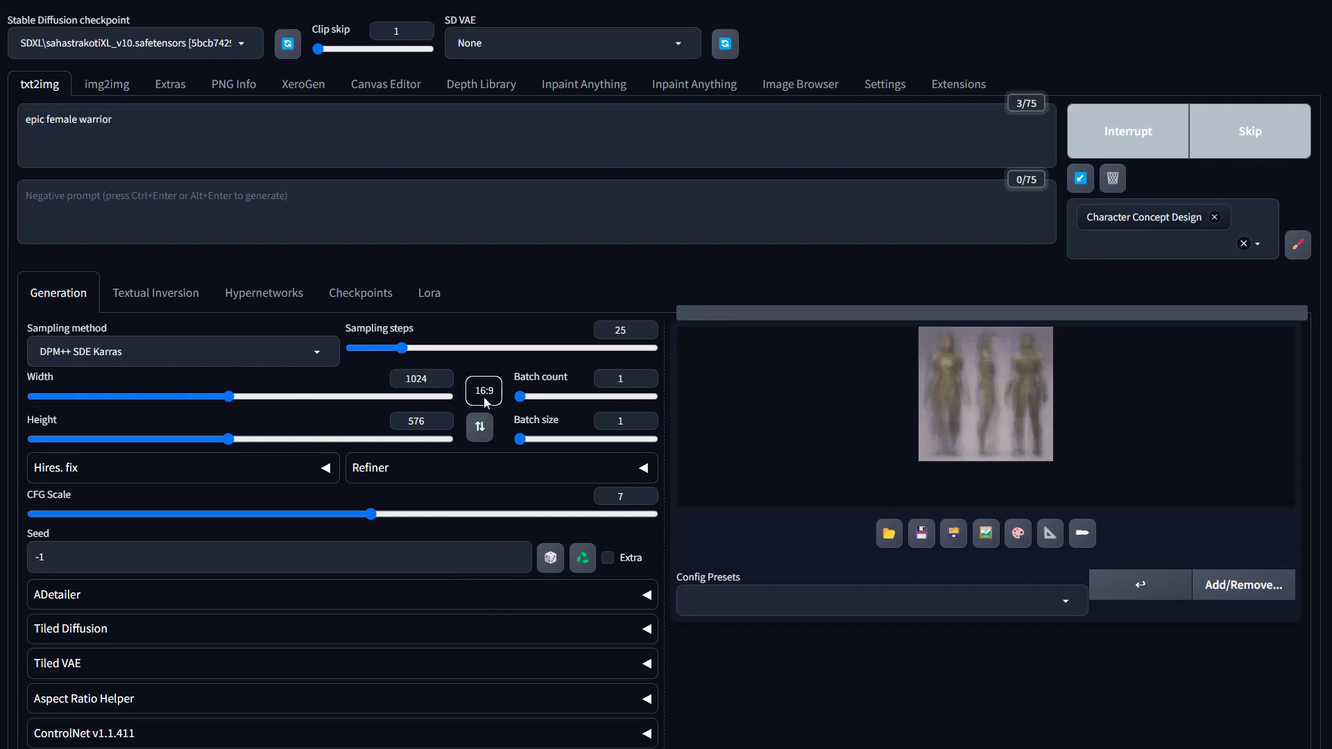
pyautogui.click(484, 392)
pyautogui.click(488, 483)
pyautogui.click(1131, 129)
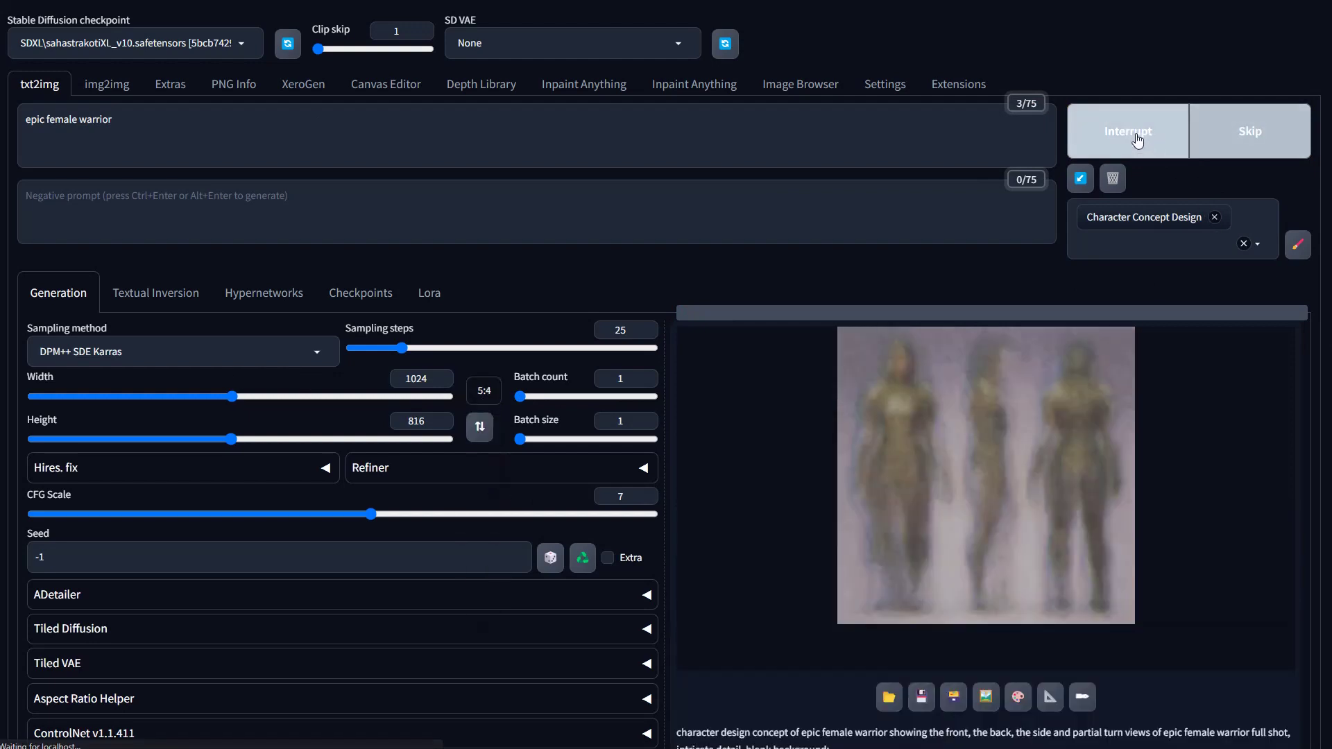
pyautogui.click(1144, 136)
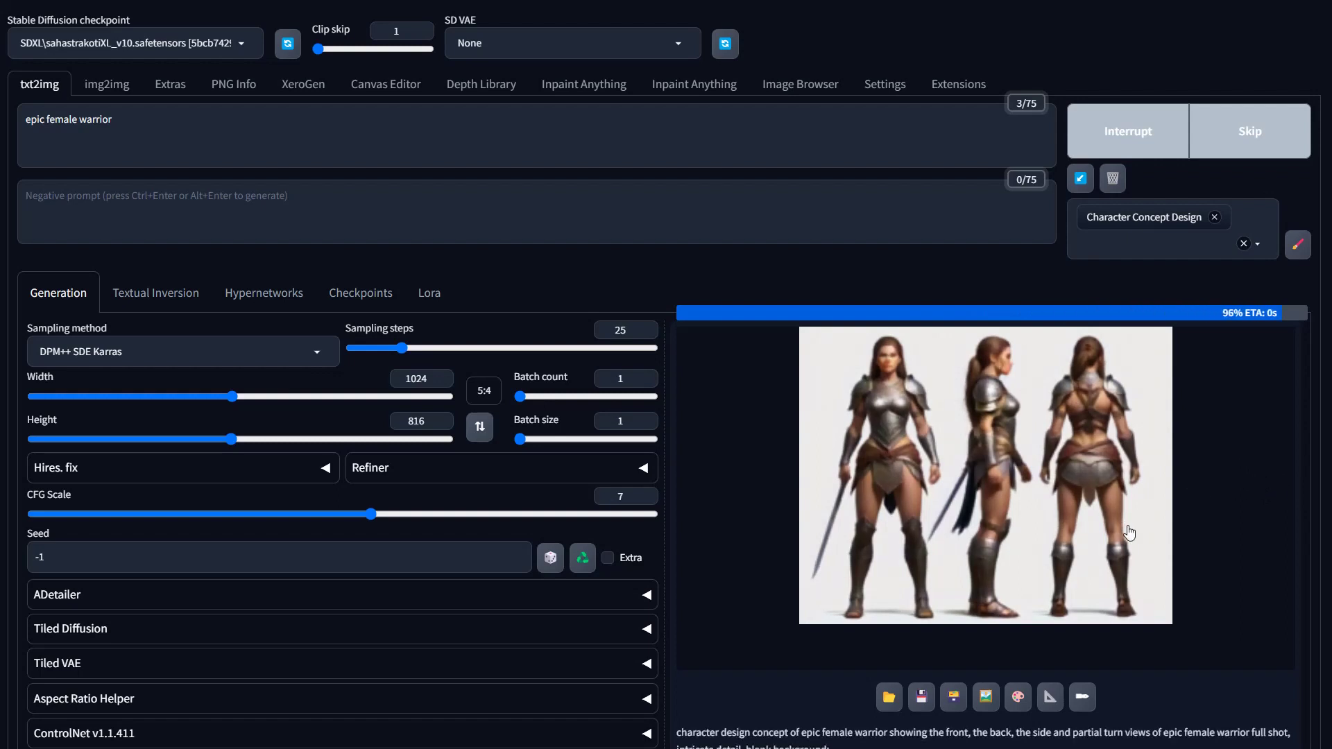
pyautogui.scroll(-1, 1044, 530)
pyautogui.click(1044, 529)
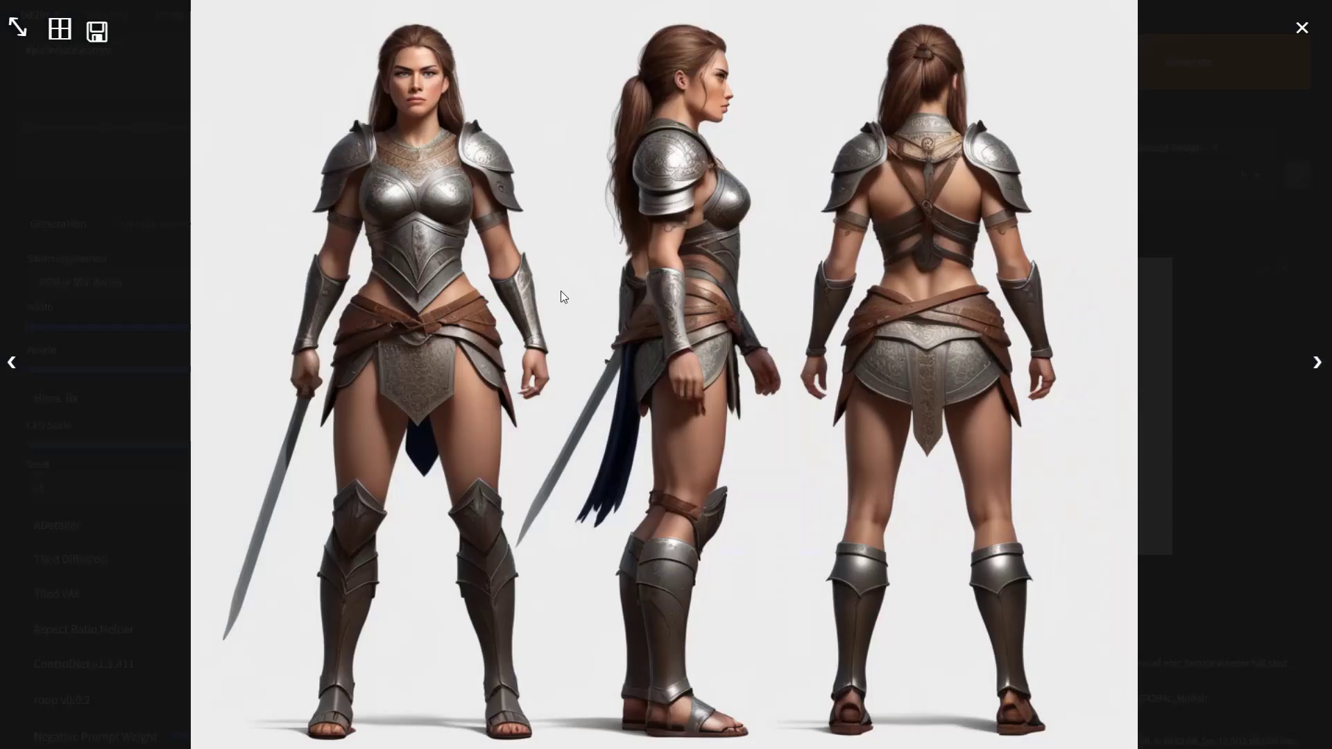
pyautogui.click(817, 336)
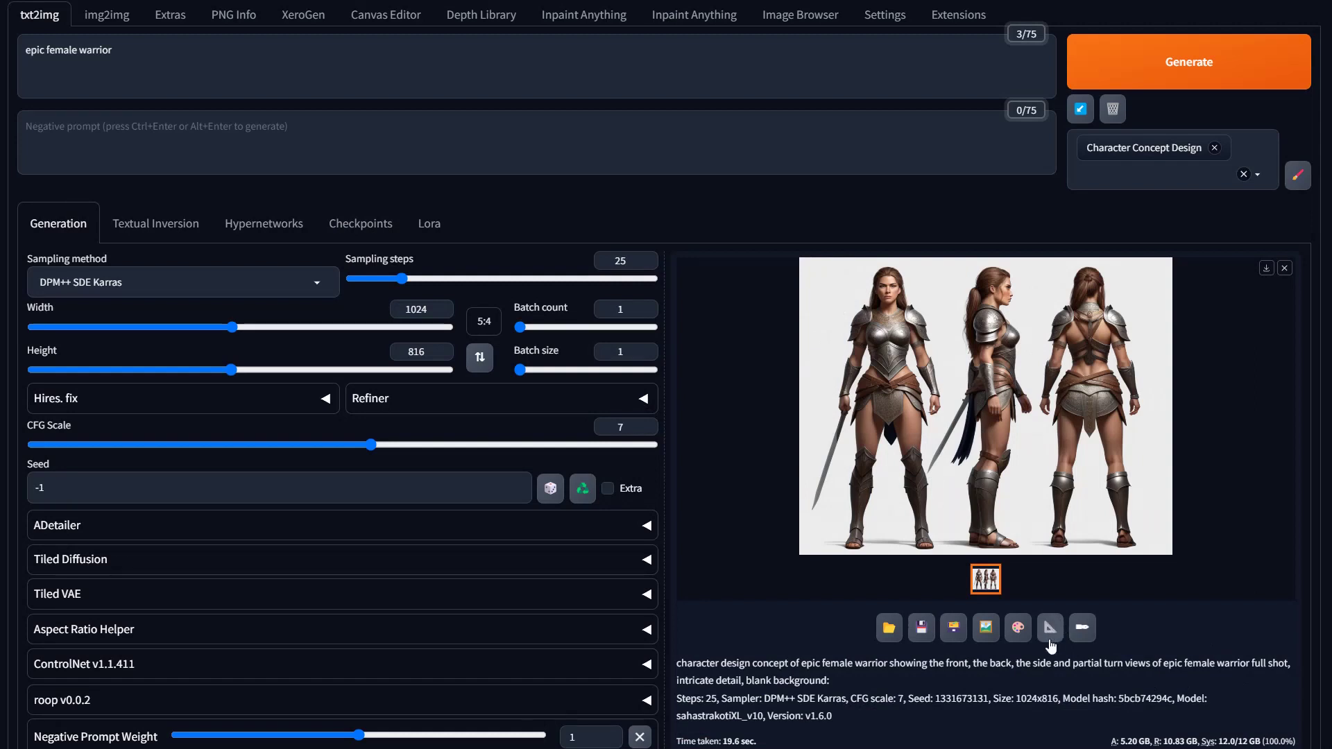
# - Send the warrior sheet to Extras, pixelize it at pixel size 4, and preview the result
pyautogui.click(1050, 628)
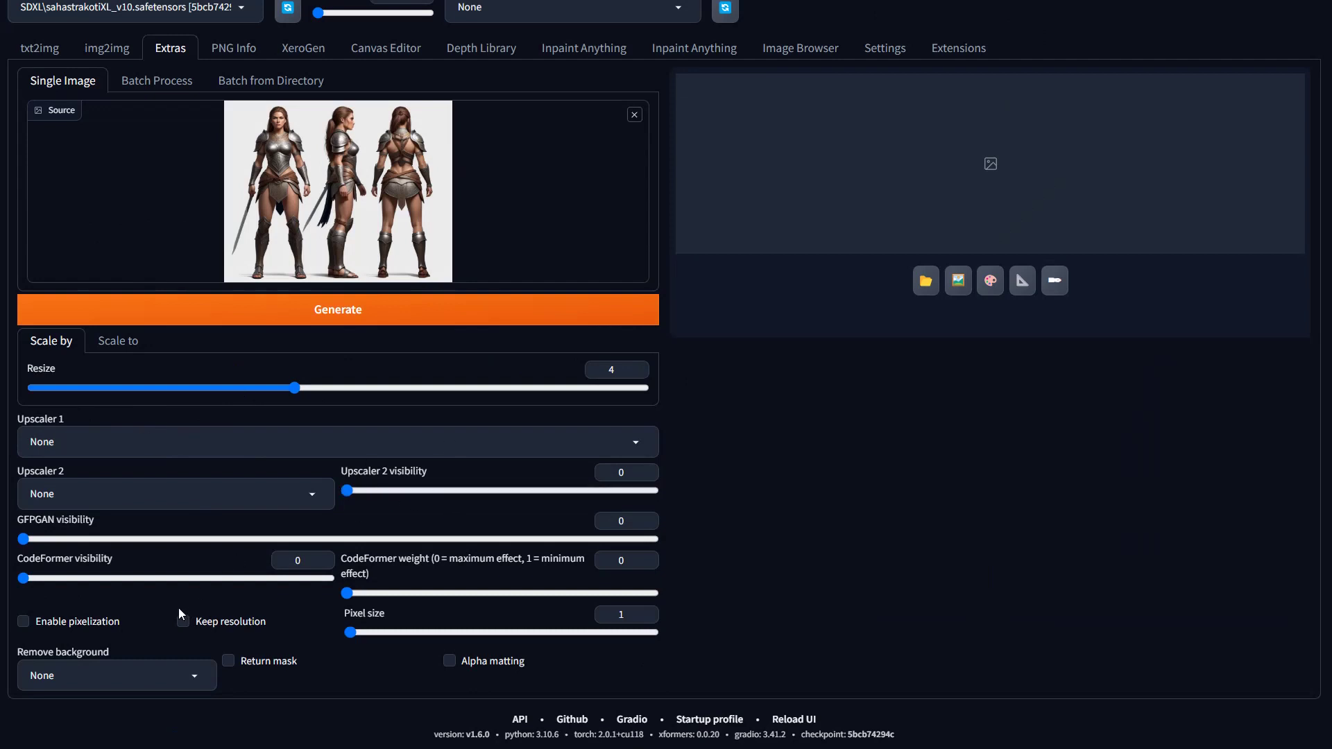
pyautogui.click(27, 624)
pyautogui.moveTo(352, 634); pyautogui.dragTo(482, 640)
pyautogui.moveTo(370, 635); pyautogui.dragTo(419, 638)
pyautogui.click(322, 316)
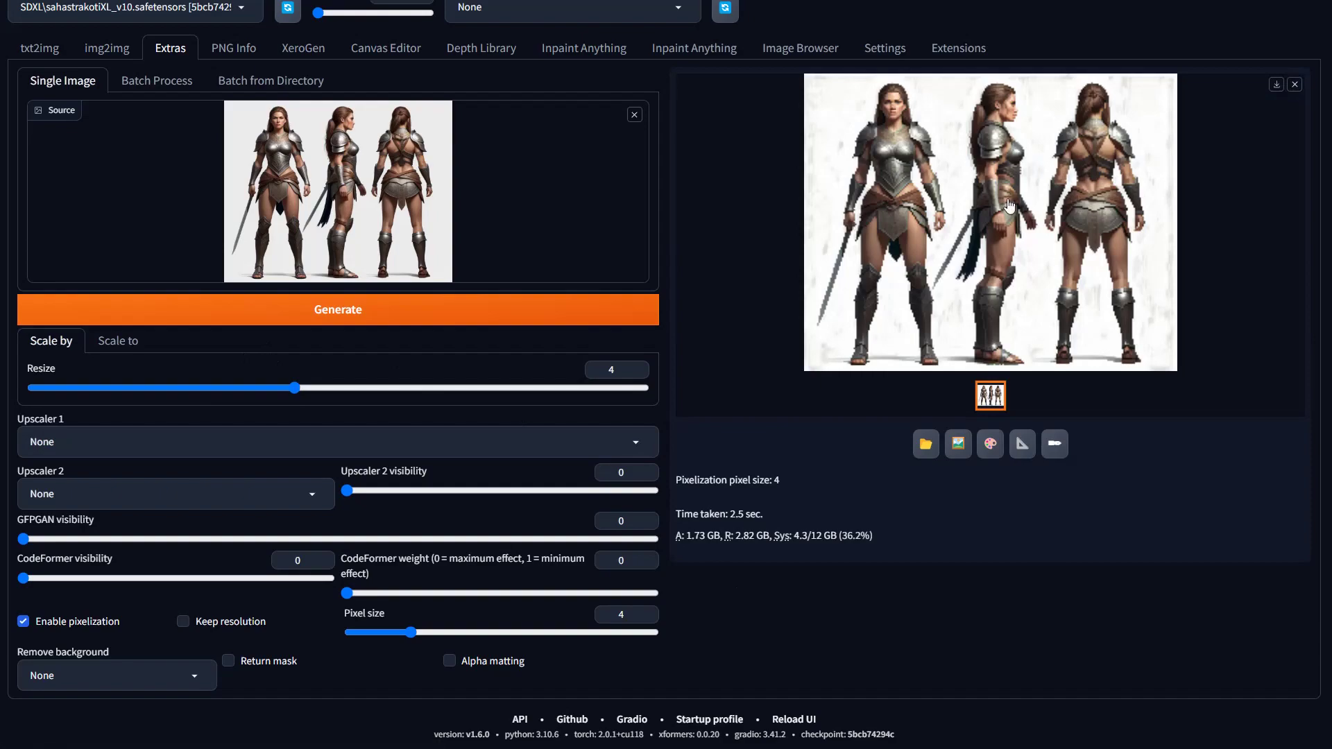
pyautogui.click(1036, 197)
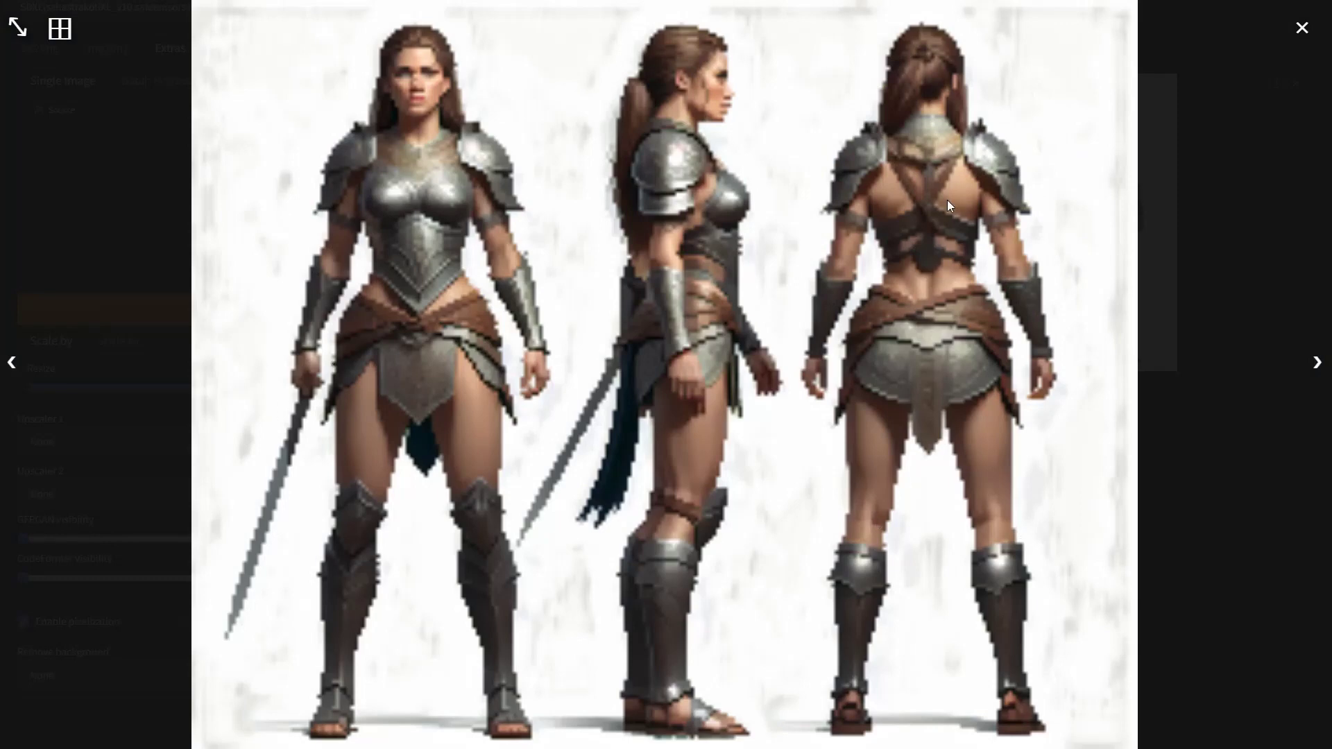
pyautogui.click(648, 243)
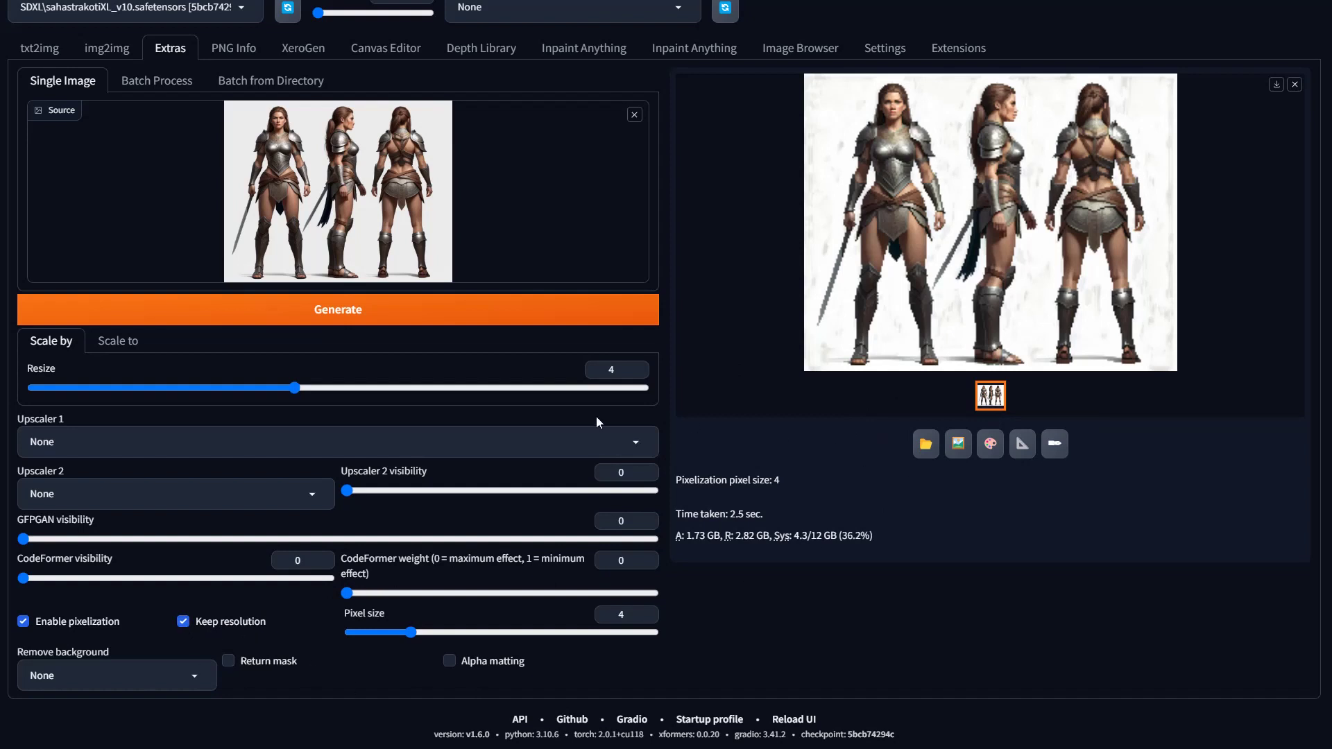
# - Re-pixelize the warrior sheet with Keep resolution enabled and preview it
pyautogui.click(326, 315)
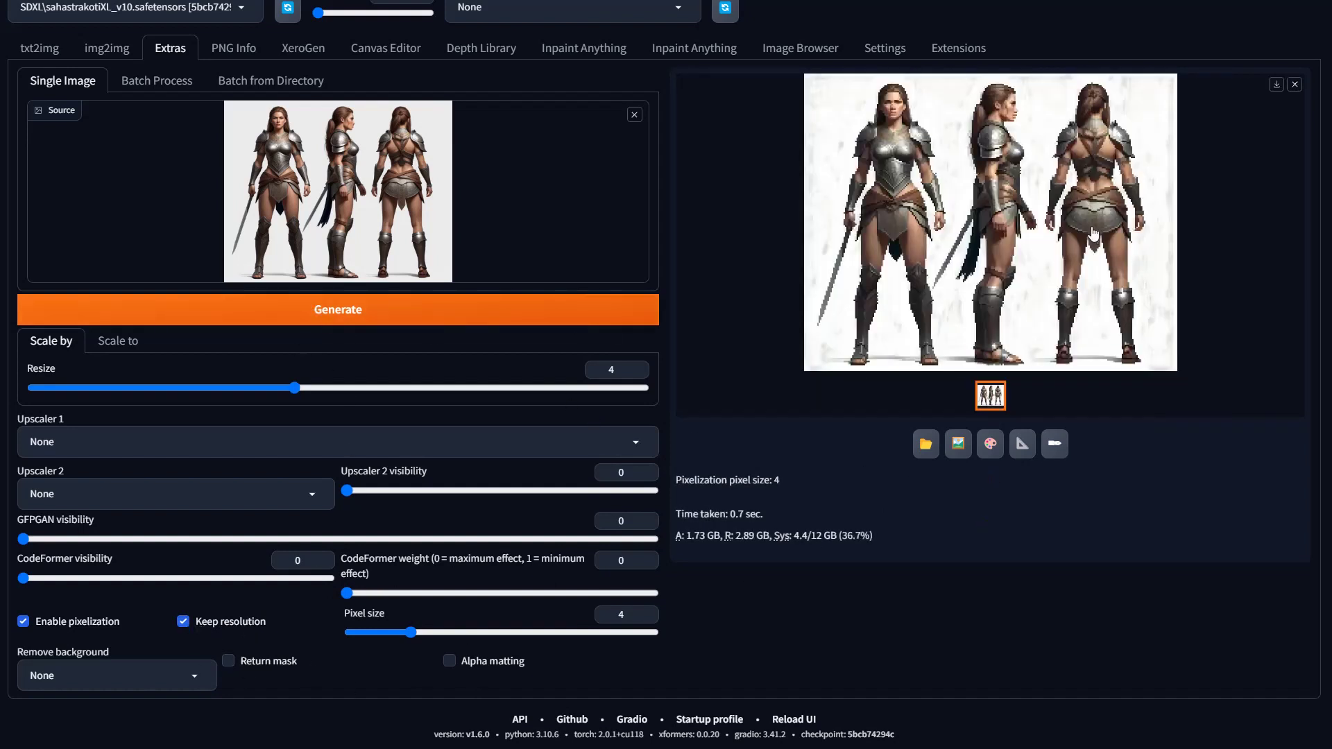
pyautogui.click(1148, 285)
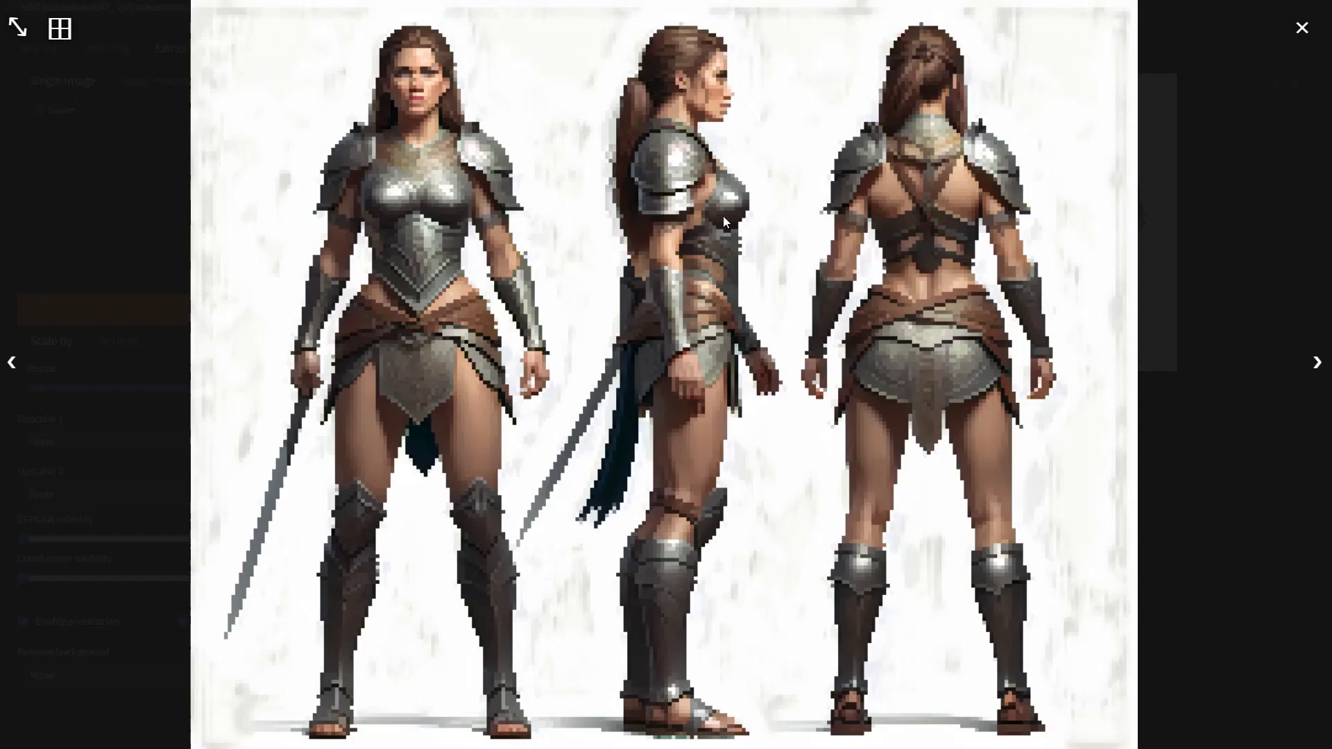
pyautogui.click(824, 525)
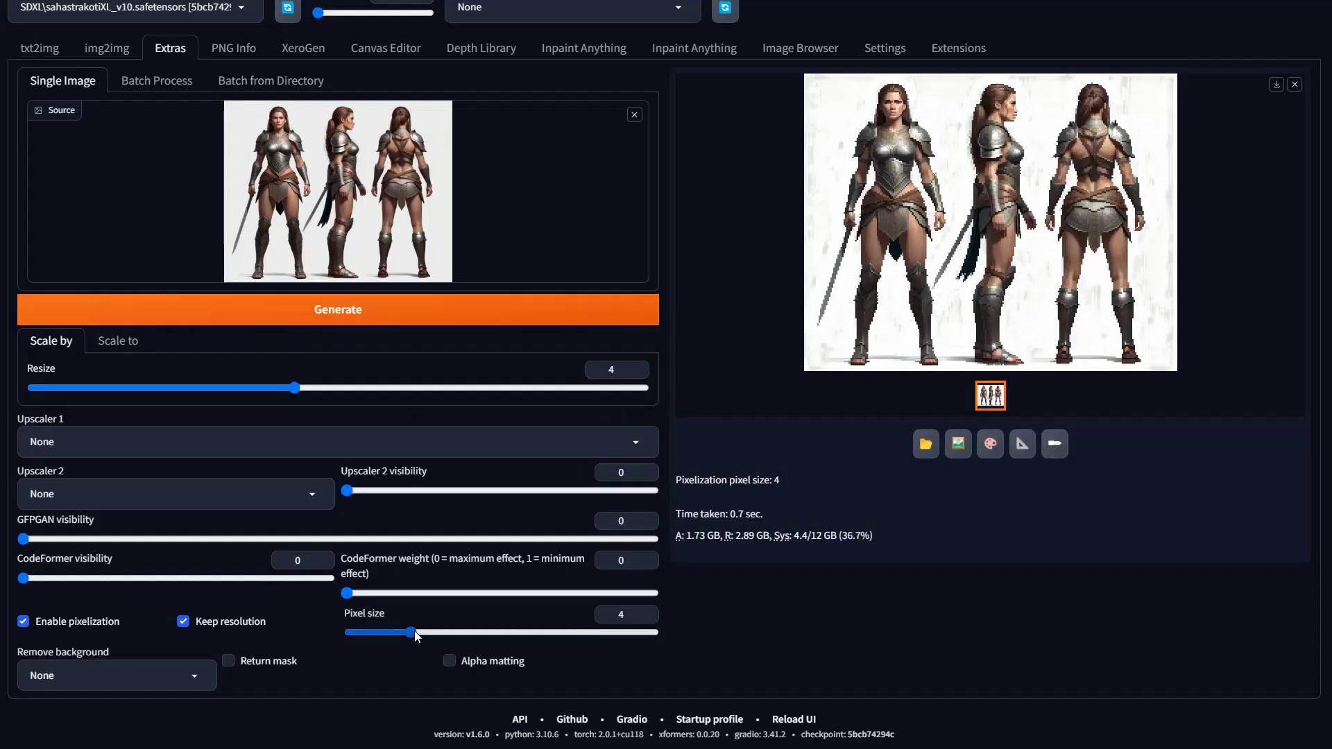
# - Pixelize the sheet again at pixel size 2 and preview the finer result
pyautogui.click(367, 632)
pyautogui.click(411, 306)
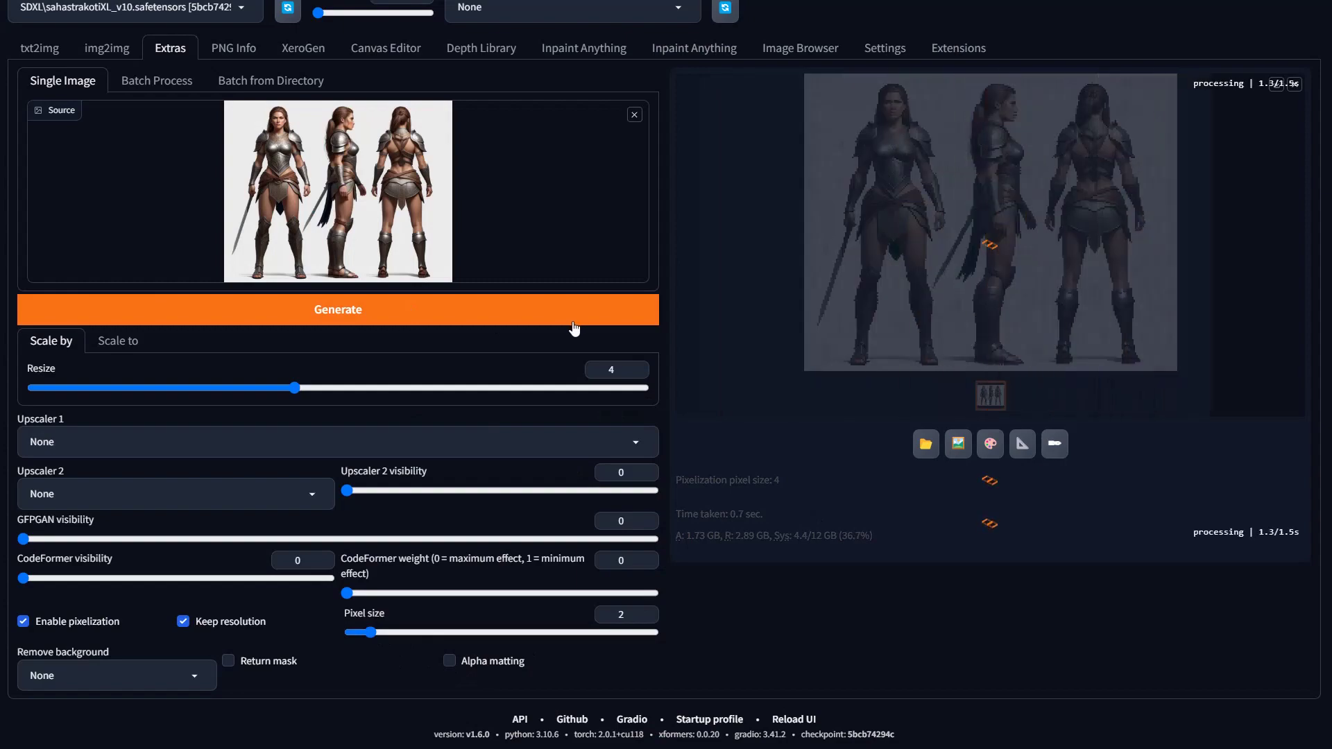
pyautogui.click(1050, 333)
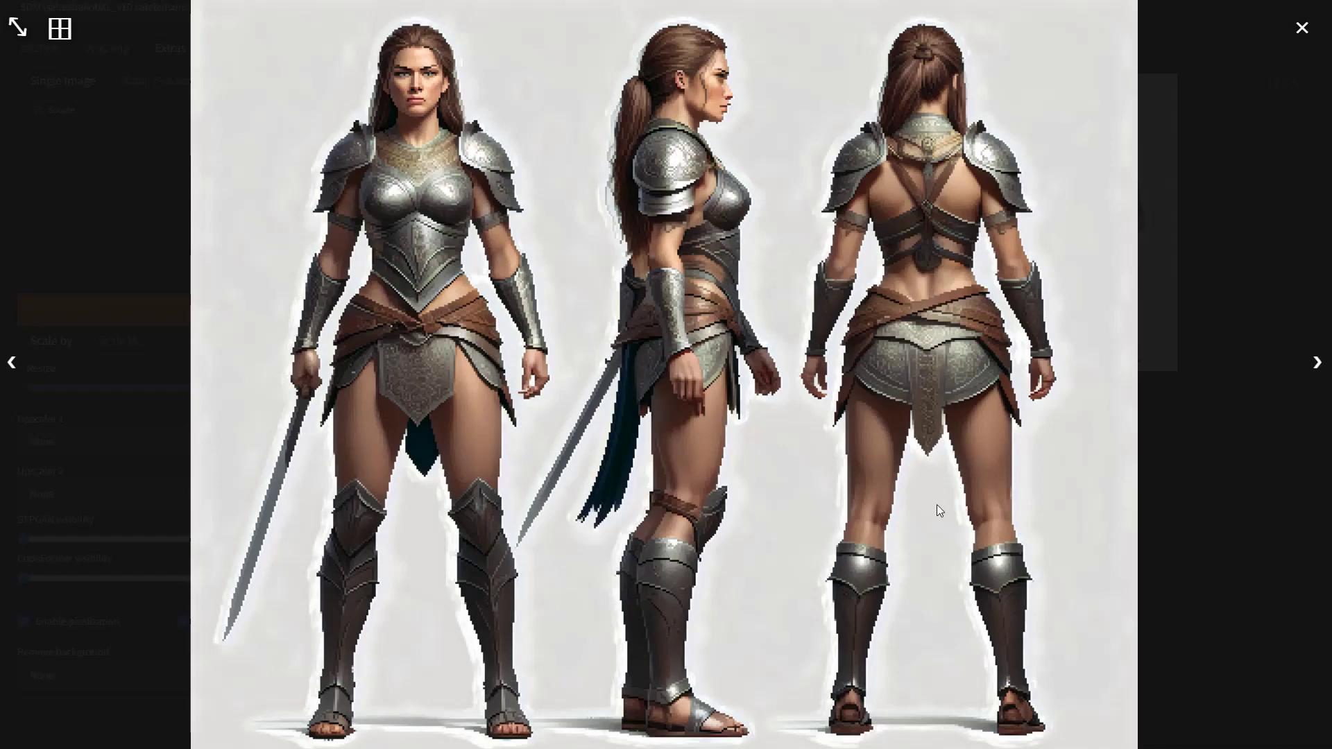
pyautogui.click(308, 326)
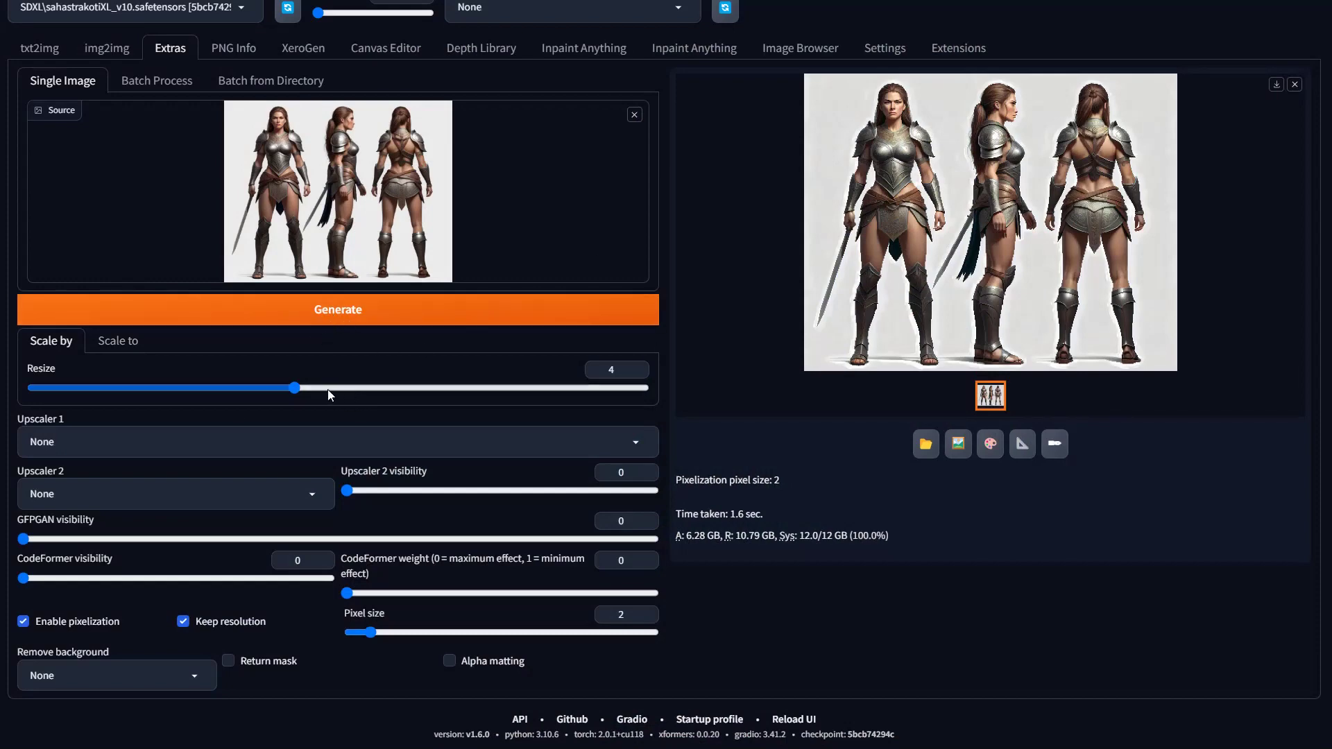
# - Pixelize the warrior sheet at pixel size 9 and preview the chunky result full-screen
pyautogui.moveTo(373, 633); pyautogui.dragTo(511, 633)
pyautogui.click(410, 309)
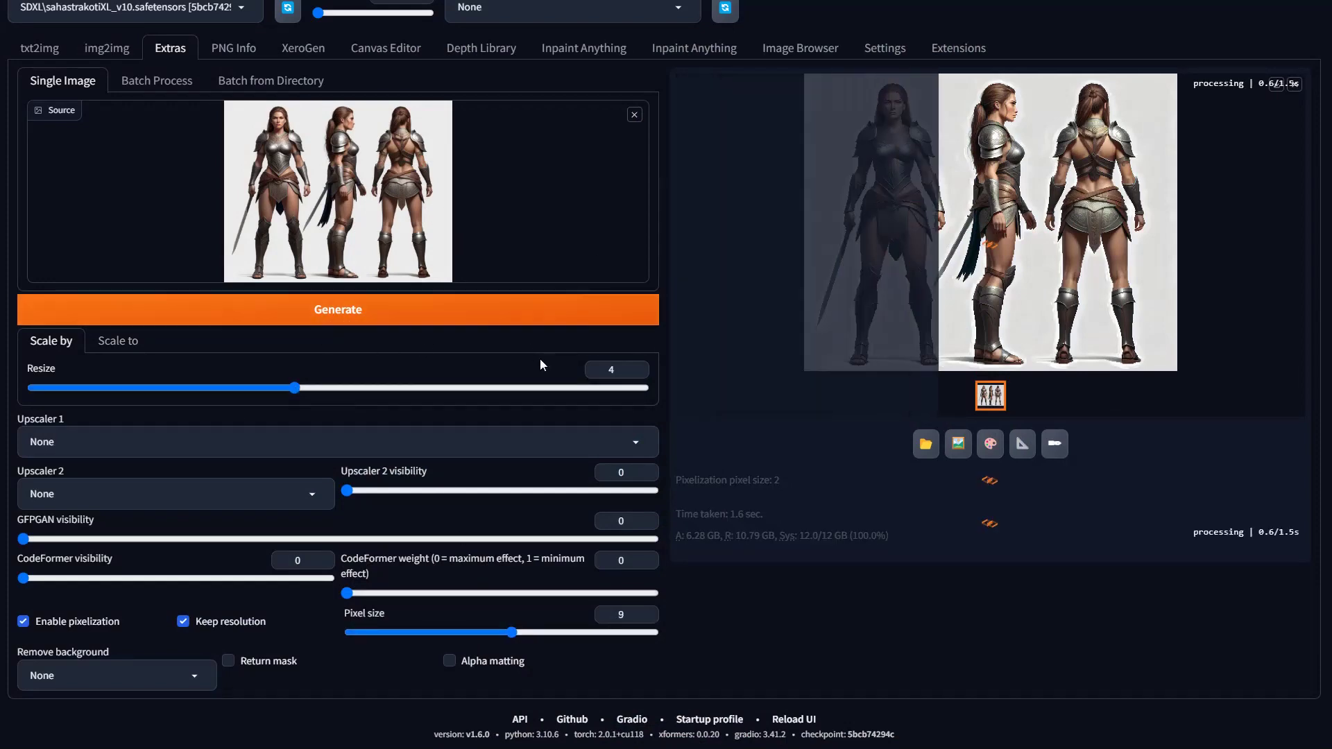
pyautogui.click(1038, 186)
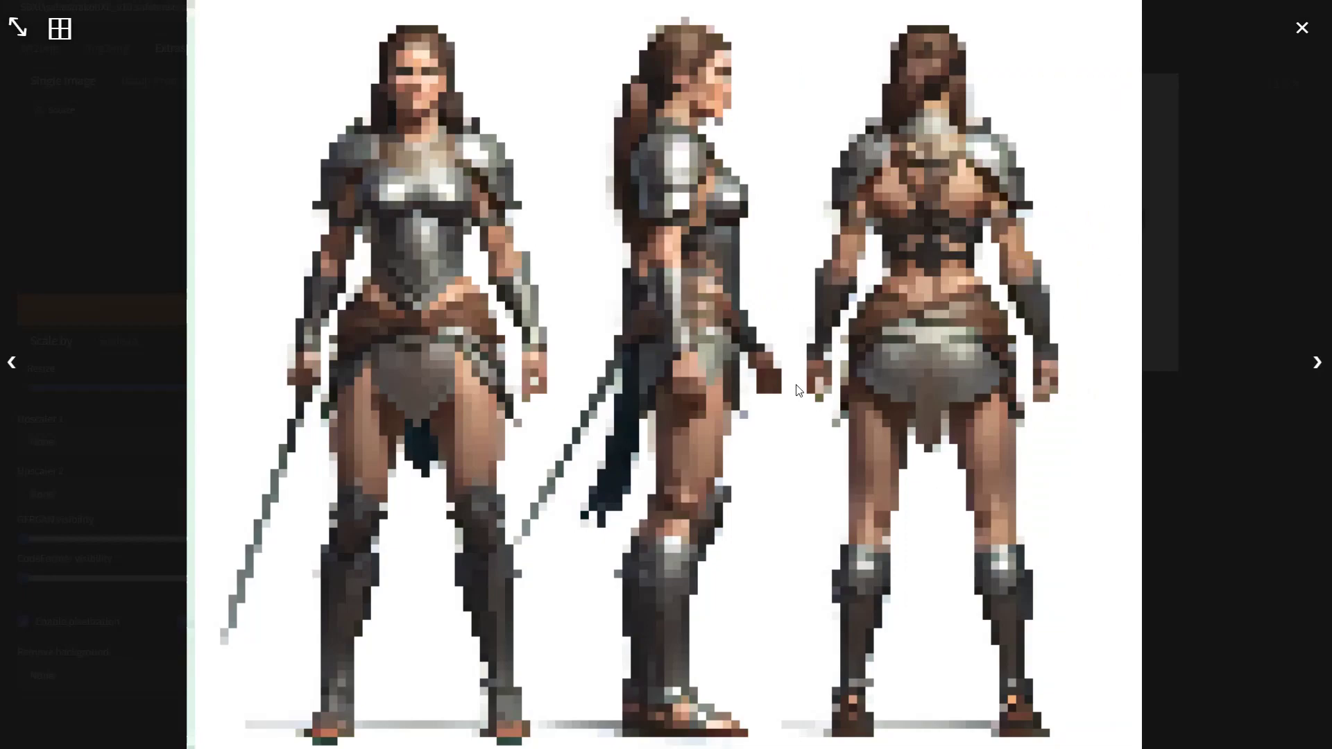
pyautogui.click(770, 368)
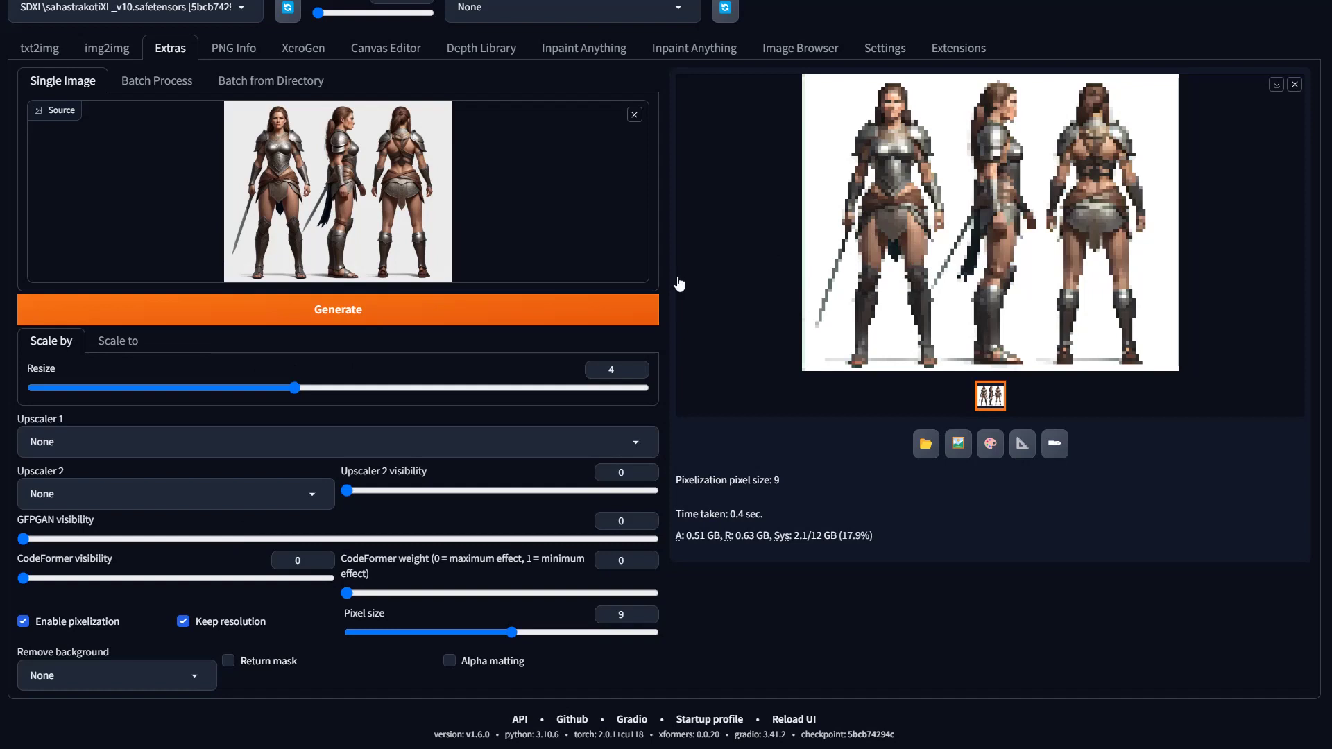
# - Lower the Resize factor to 2 and return to txt2img
pyautogui.click(169, 389)
pyautogui.moveTo(164, 389); pyautogui.dragTo(121, 387)
pyautogui.click(60, 57)
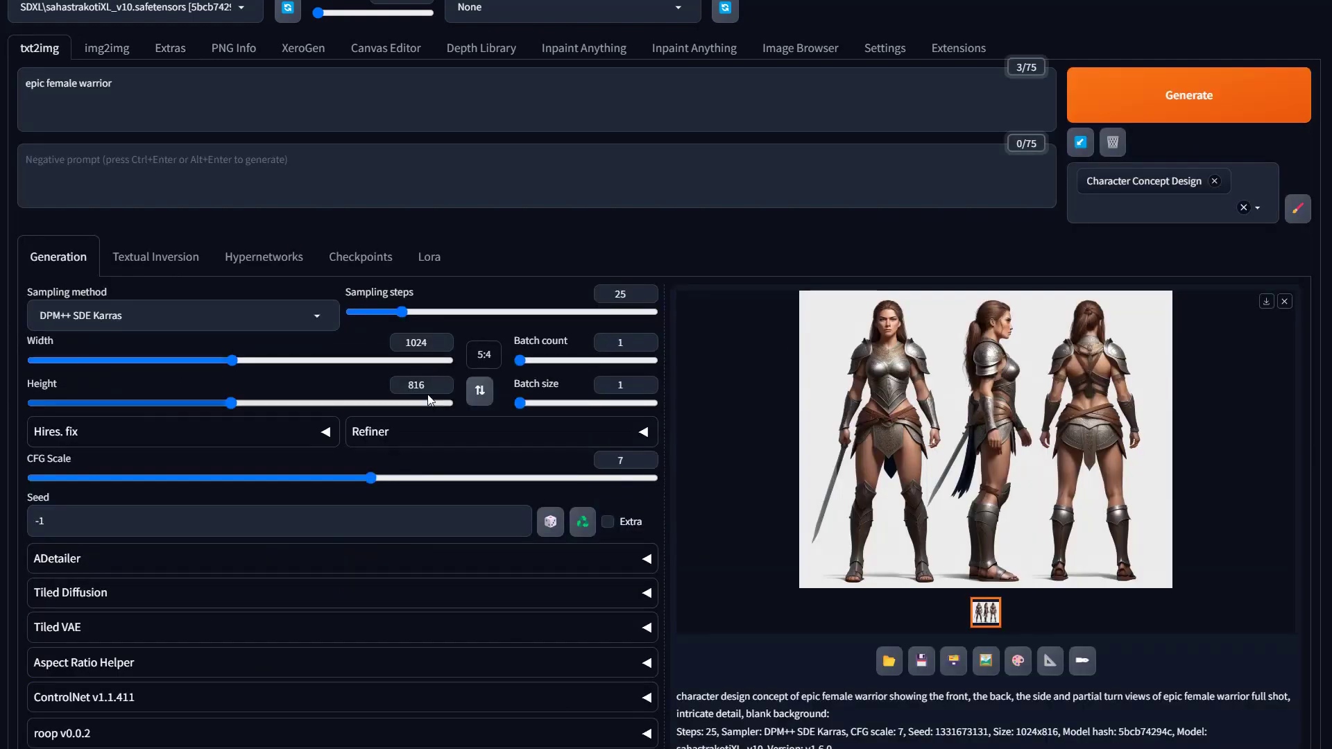
# - Pixelize the warrior sheet at pixel size 6 in Extras, preview it, then select 4x-UltraSharp as Upscaler 1
pyautogui.click(160, 56)
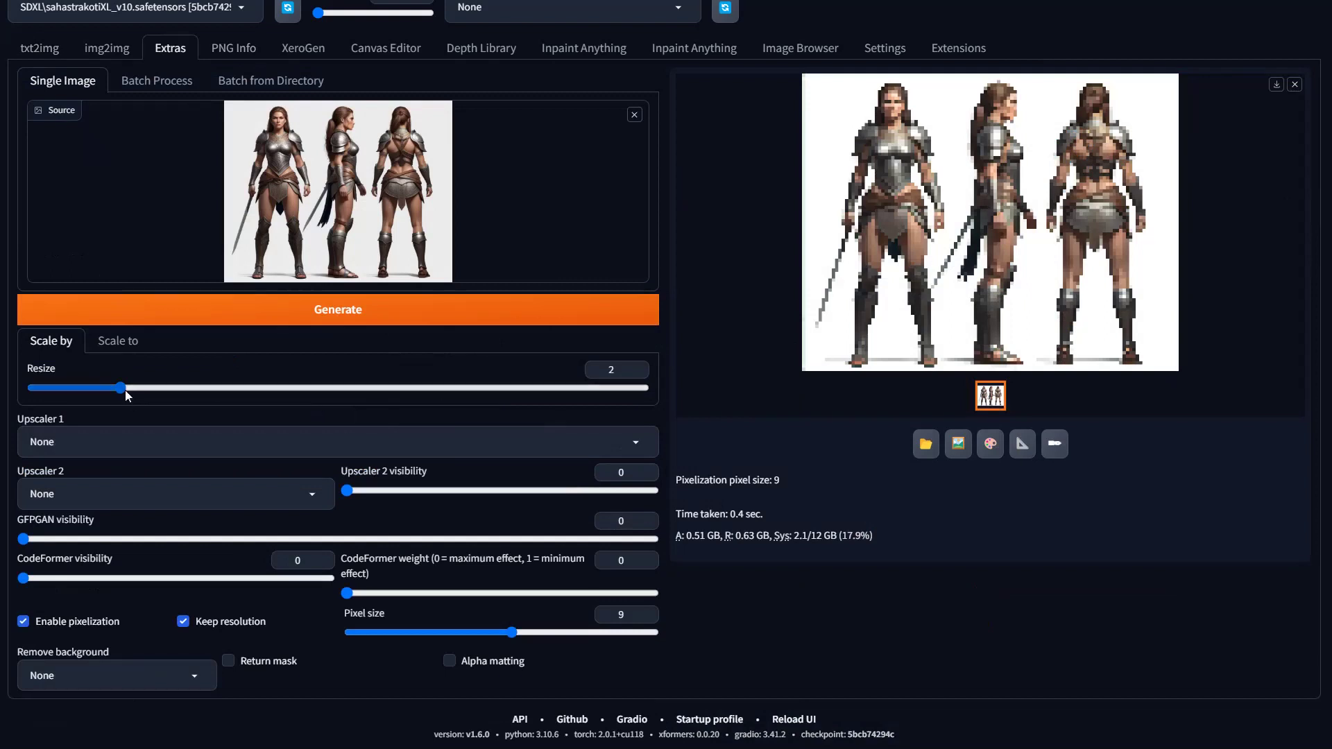
pyautogui.moveTo(511, 633); pyautogui.dragTo(447, 636)
pyautogui.click(104, 310)
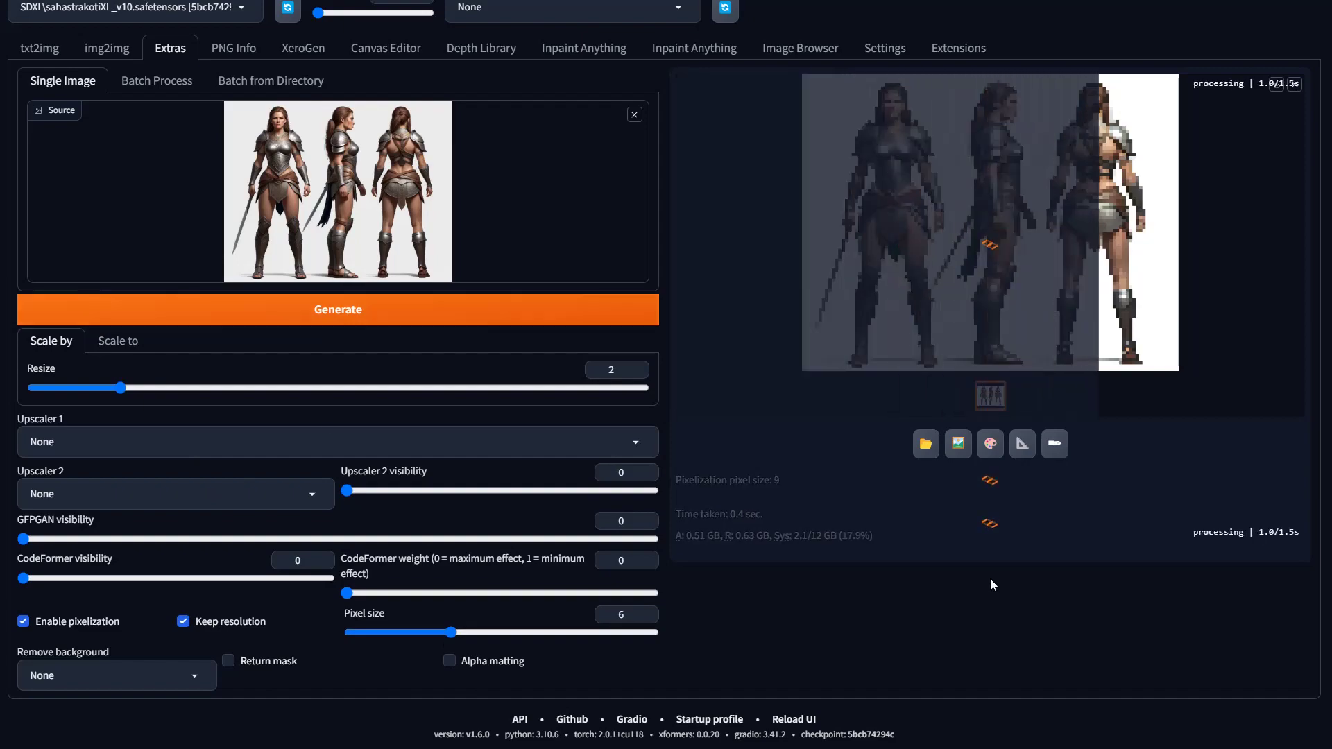
pyautogui.click(1029, 246)
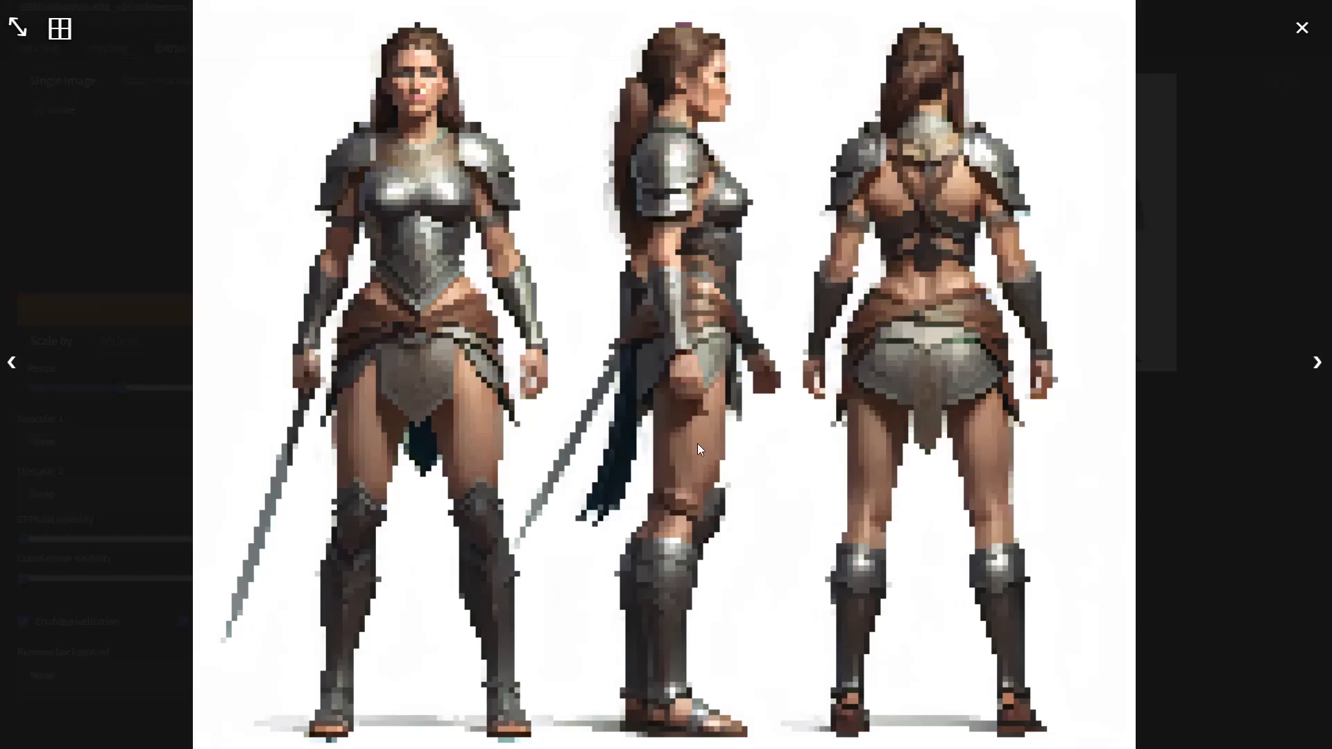
pyautogui.click(684, 561)
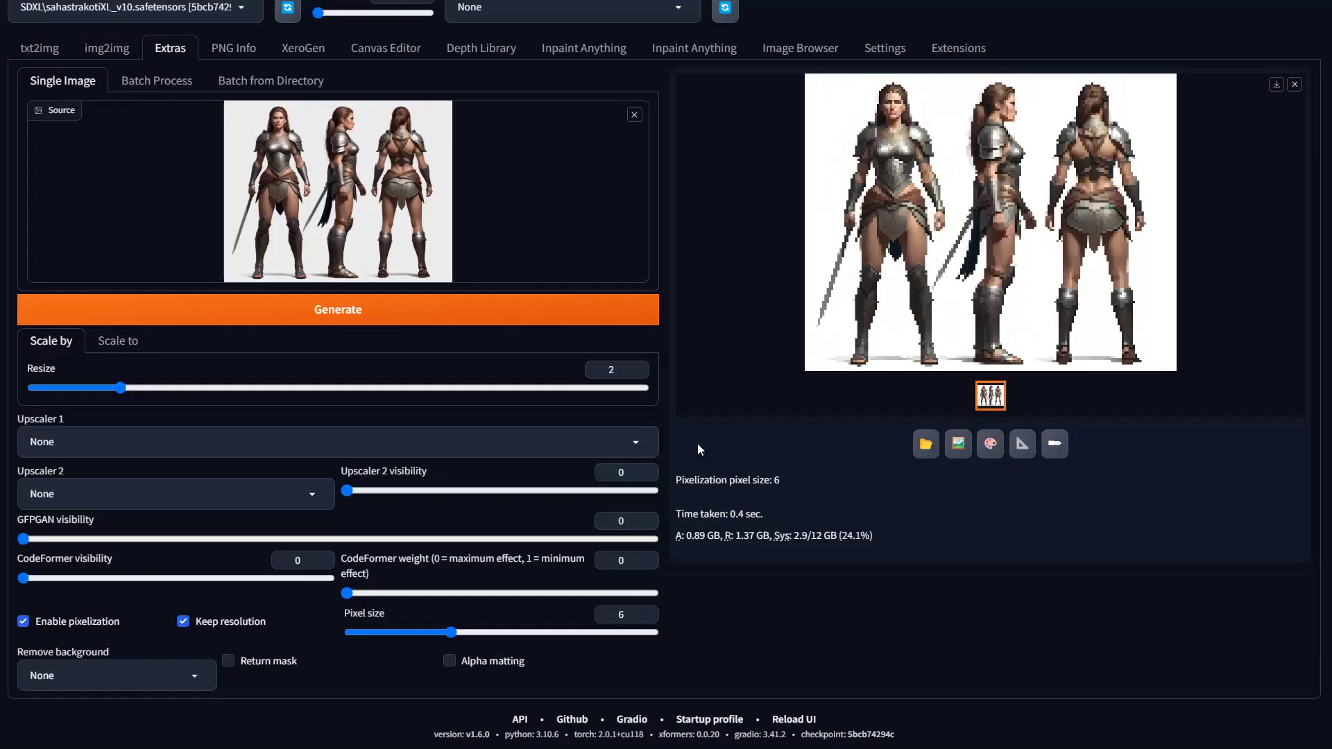
pyautogui.click(90, 446)
pyautogui.click(61, 258)
# - Run the 2x 4x-UltraSharp upscale with pixel size 6 and inspect the output full-screen twice
pyautogui.click(401, 313)
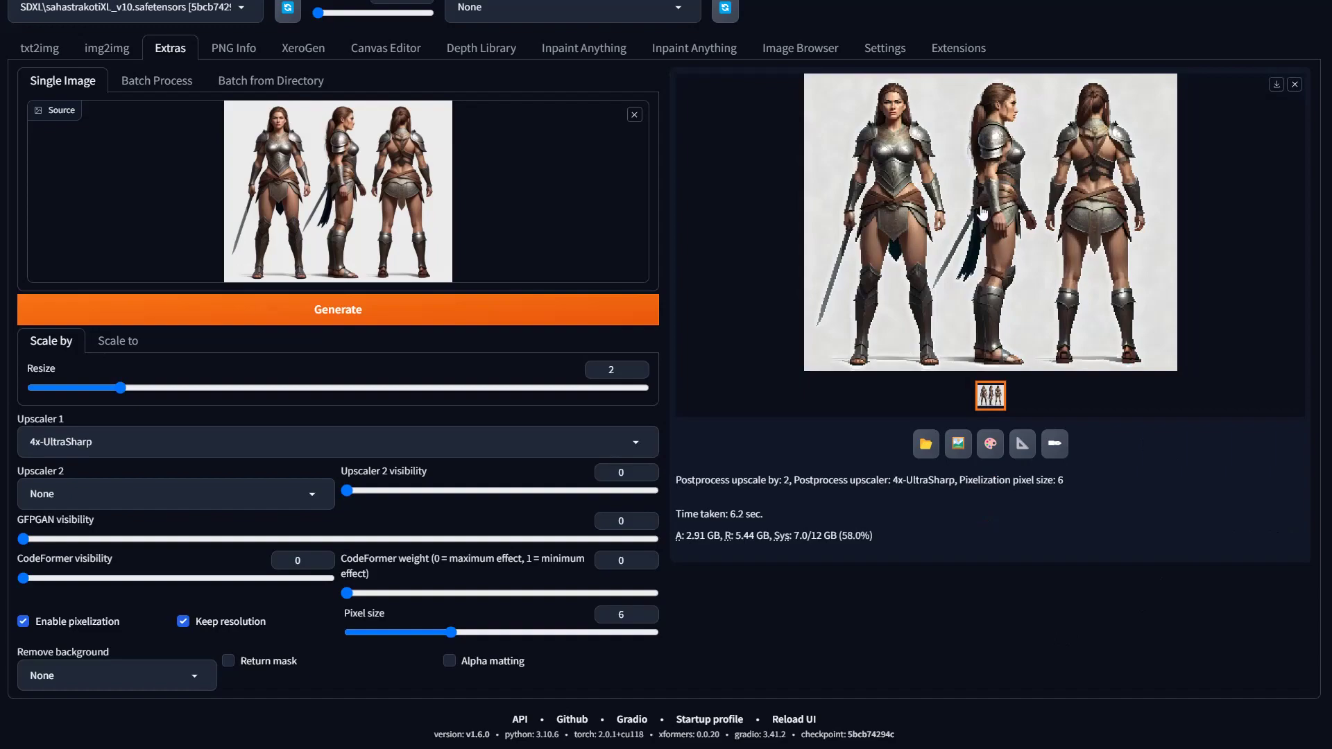
pyautogui.click(948, 186)
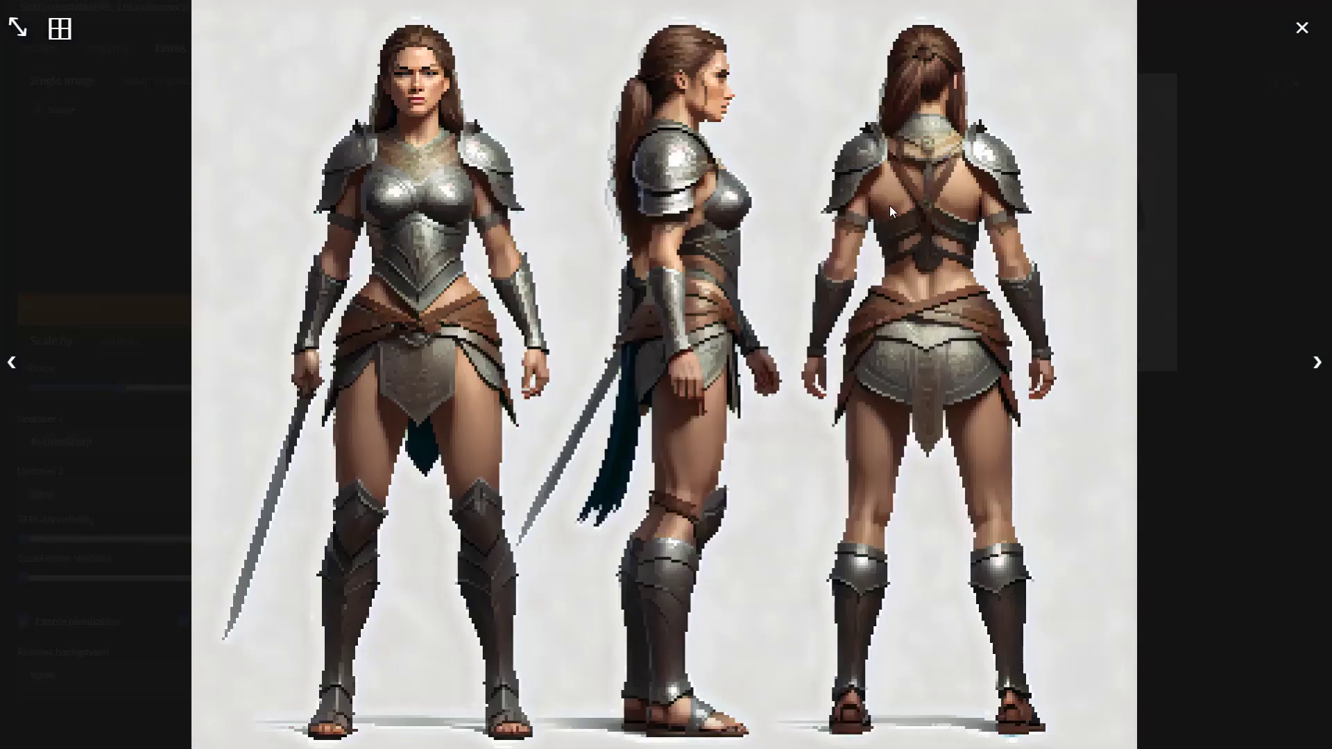
pyautogui.click(539, 298)
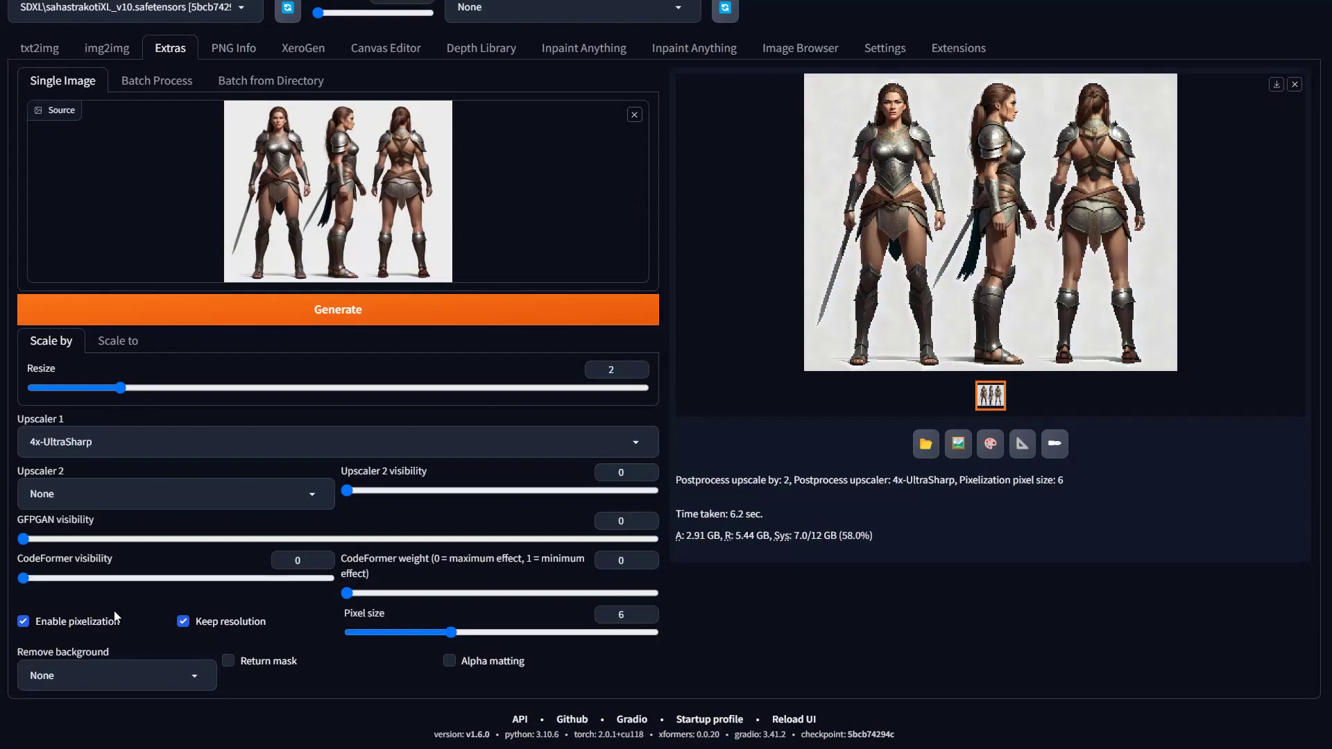
pyautogui.click(1003, 229)
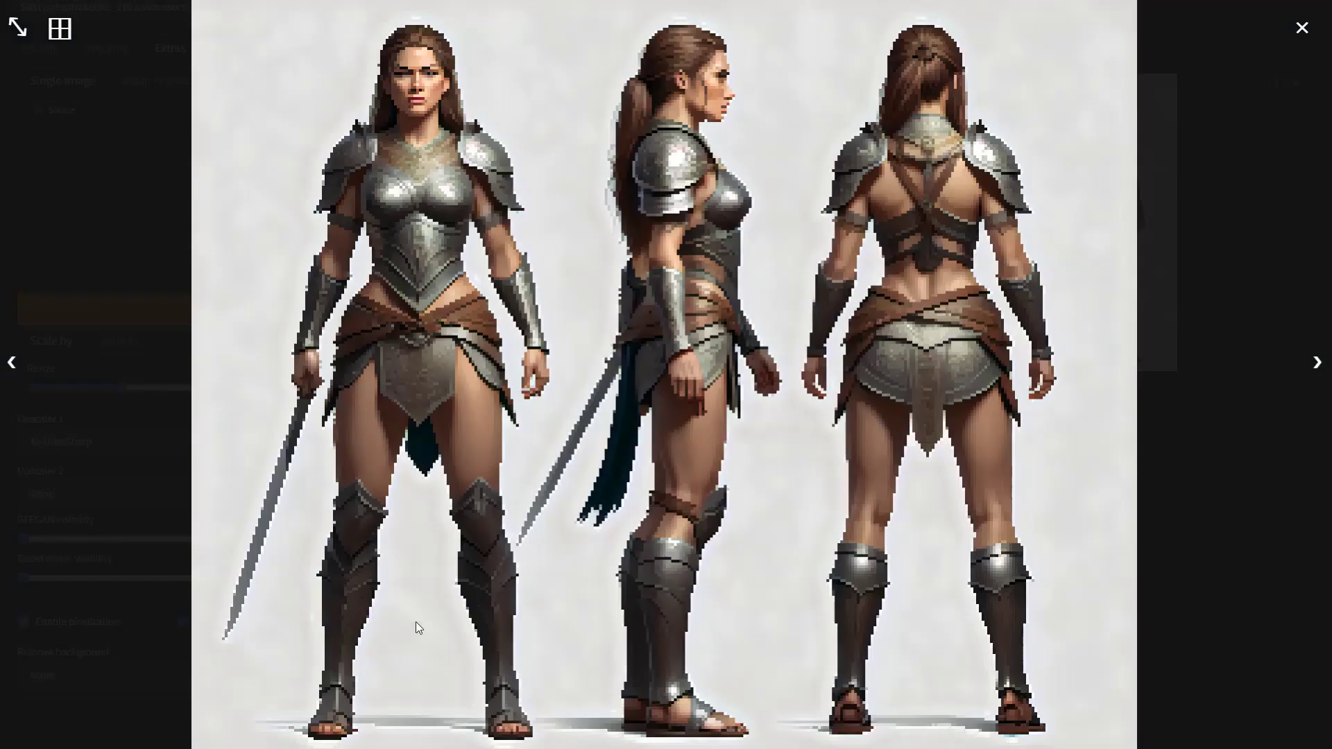
pyautogui.click(672, 274)
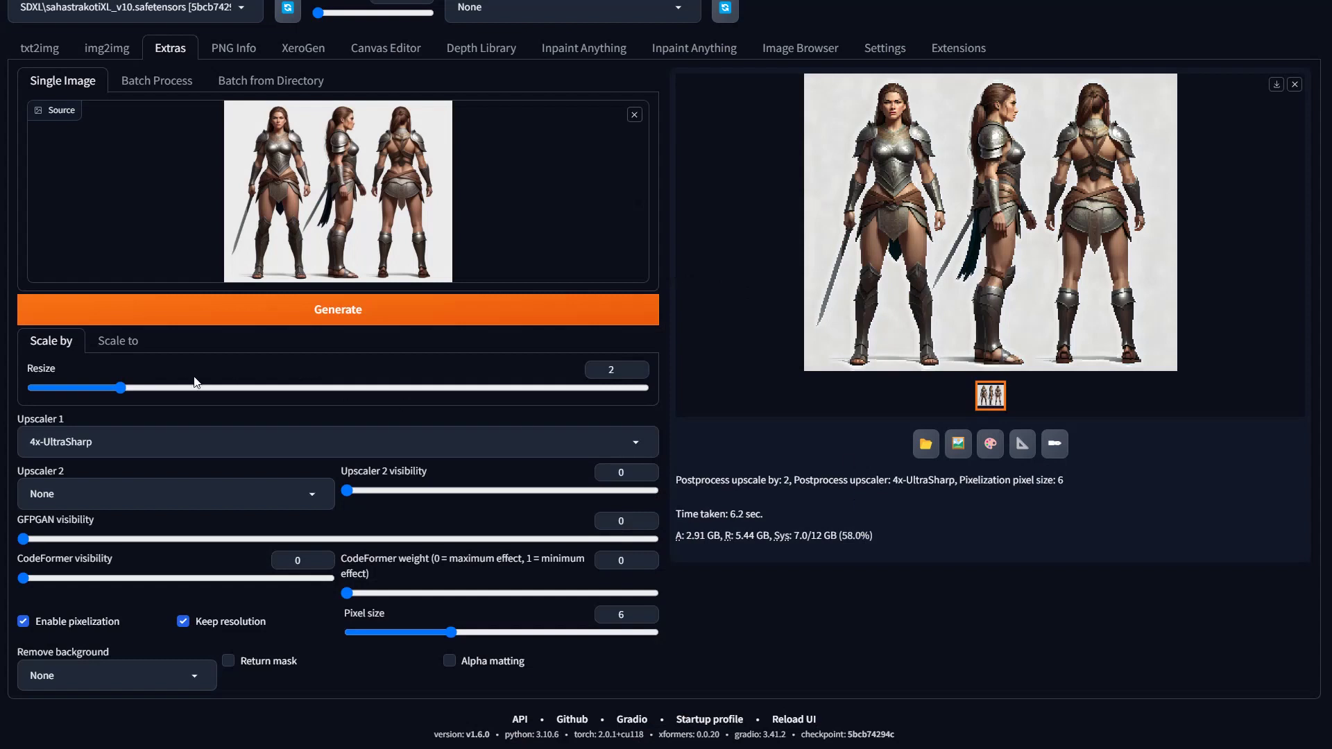
# - Raise Resize to 4, regenerate, and inspect the 4x upscaled pixel size 6 sheet
pyautogui.moveTo(130, 388); pyautogui.dragTo(294, 387)
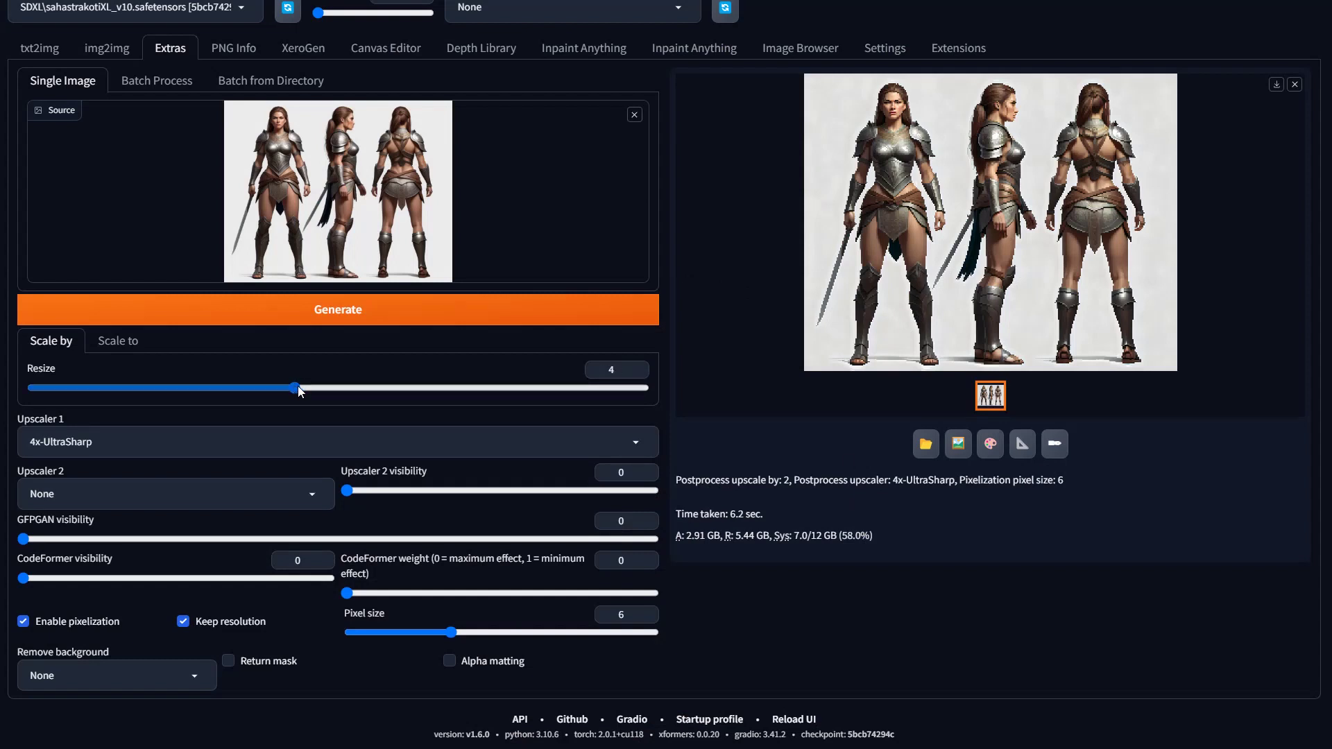
pyautogui.click(404, 311)
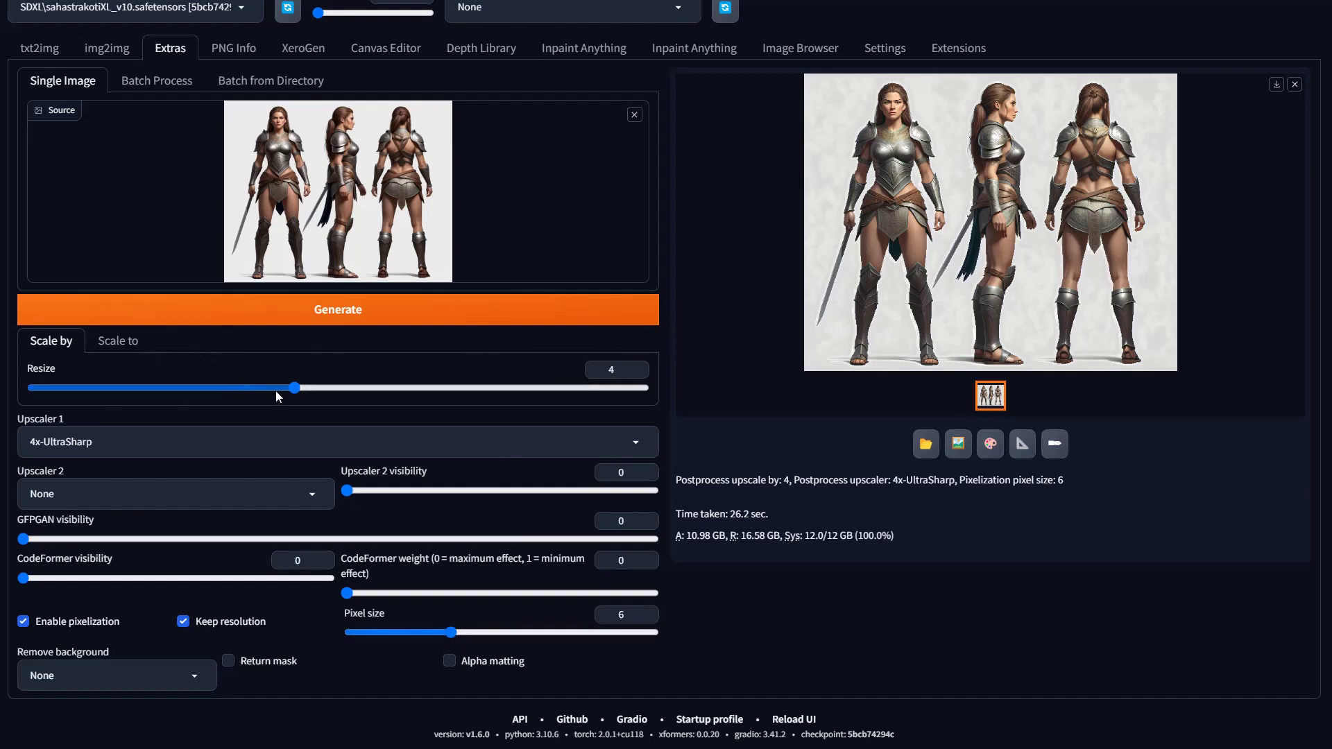
pyautogui.click(825, 215)
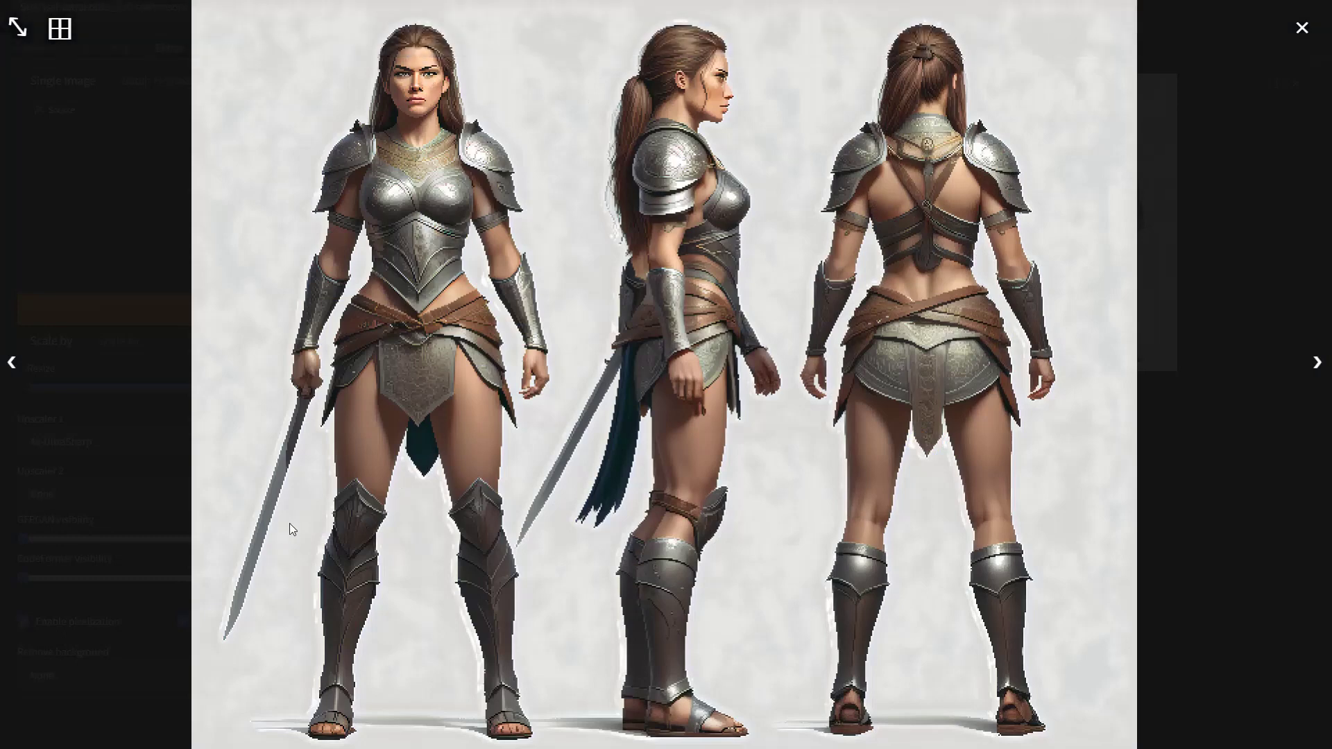
pyautogui.click(668, 227)
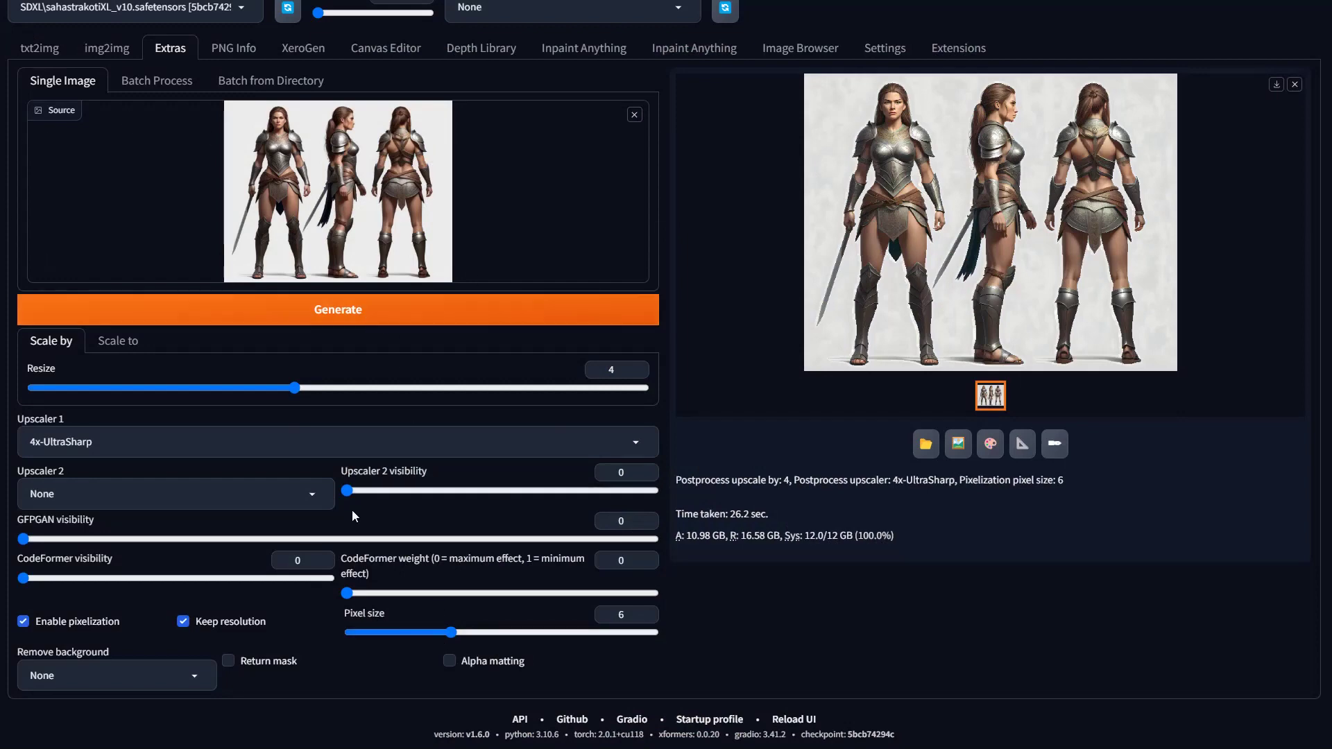
# - Set pixel size to 10, rerun the 4x 4x-UltraSharp upscale, and inspect the result twice
pyautogui.moveTo(451, 632); pyautogui.dragTo(557, 635)
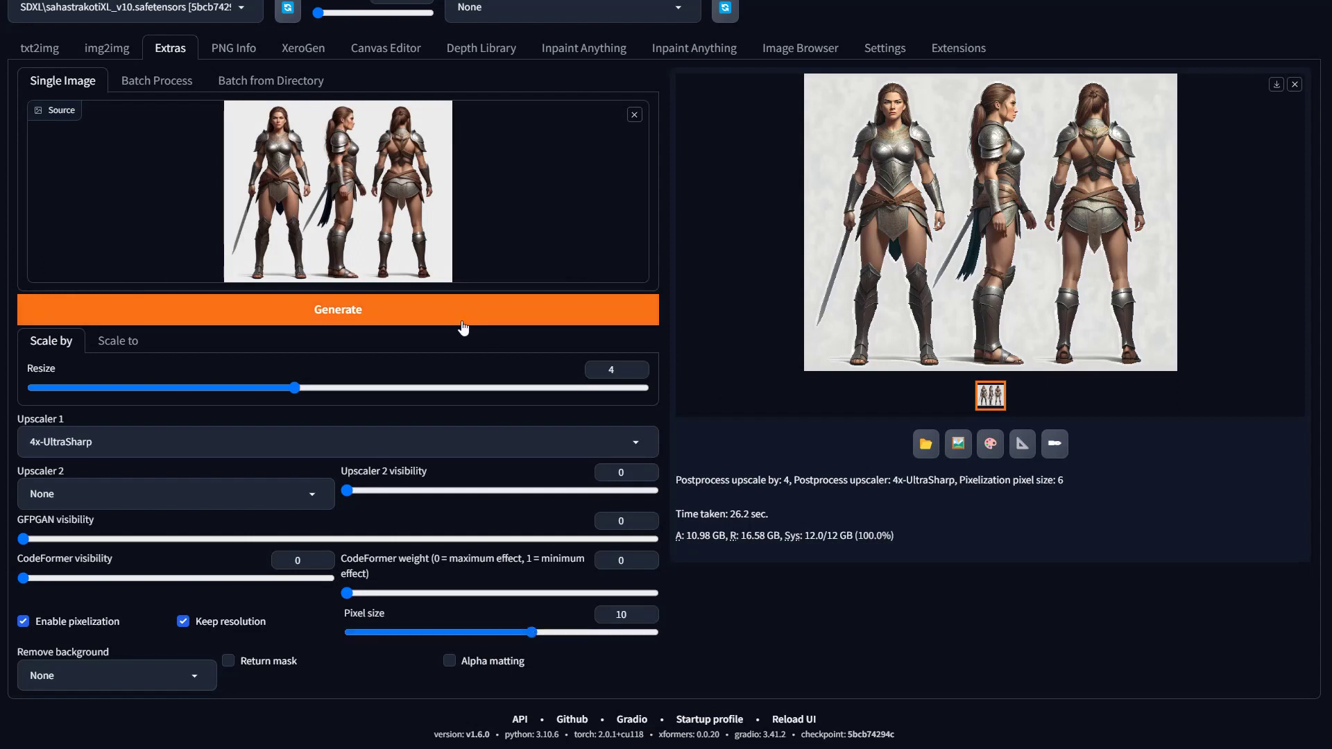
pyautogui.click(354, 312)
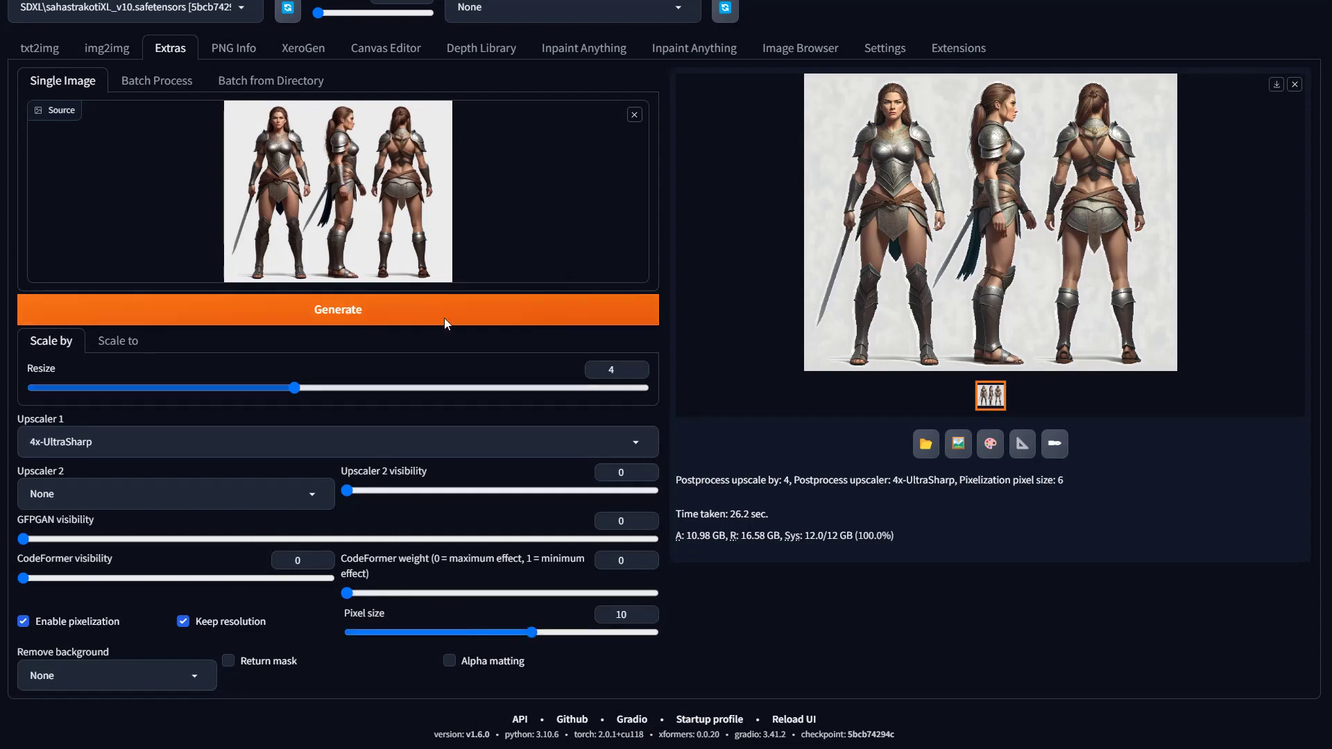
pyautogui.click(349, 310)
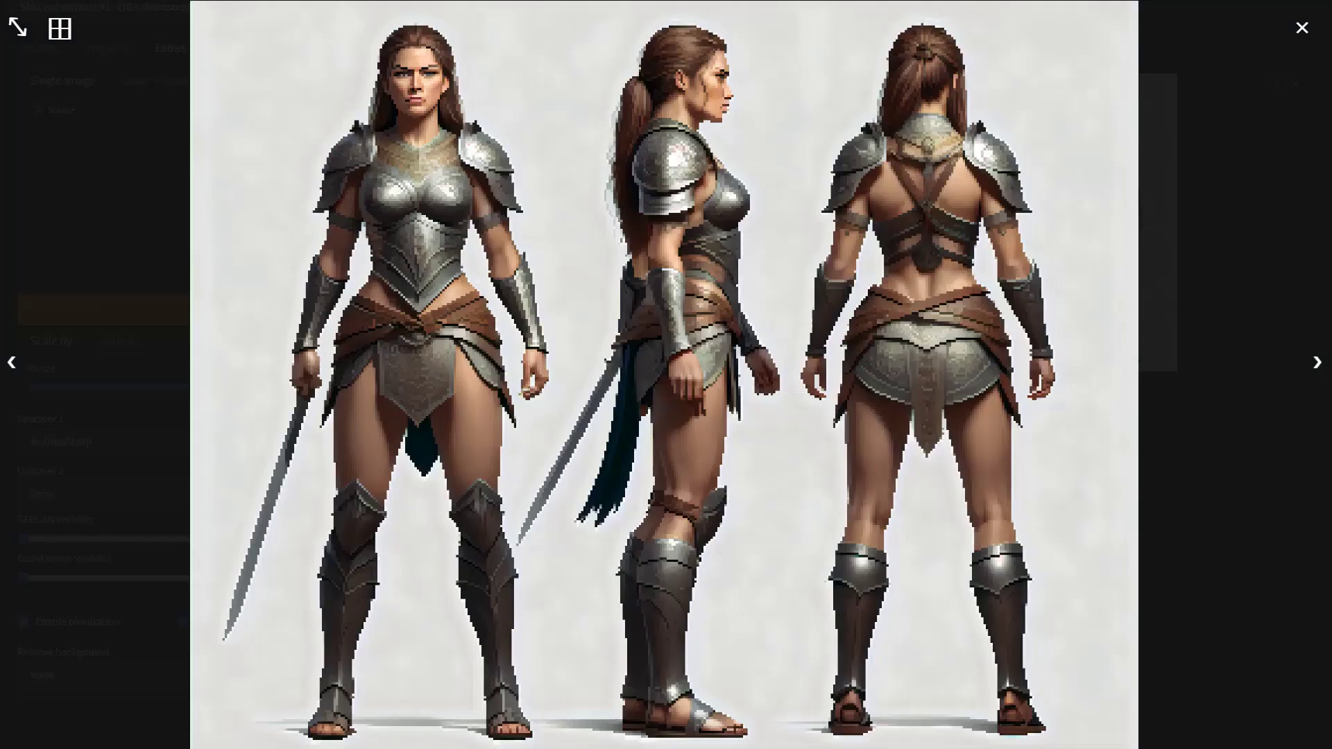
pyautogui.click(819, 430)
pyautogui.click(672, 455)
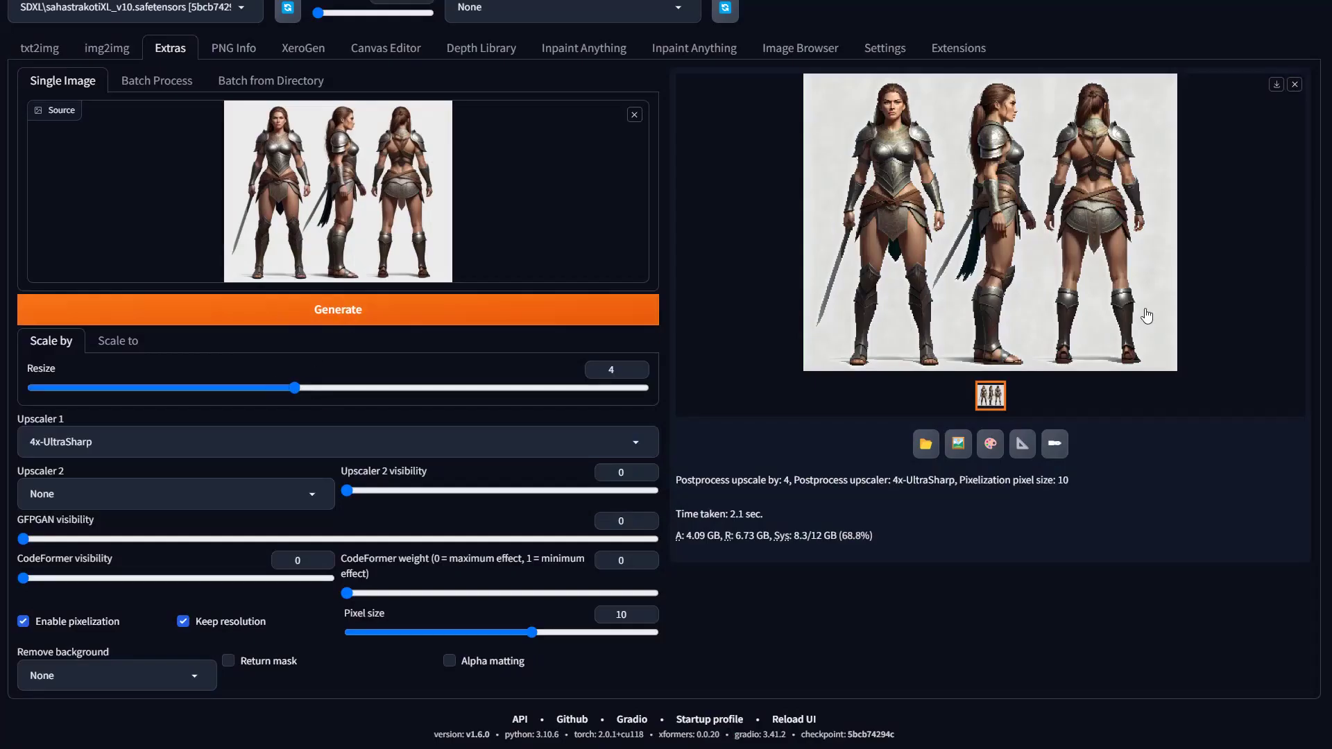
pyautogui.click(1000, 251)
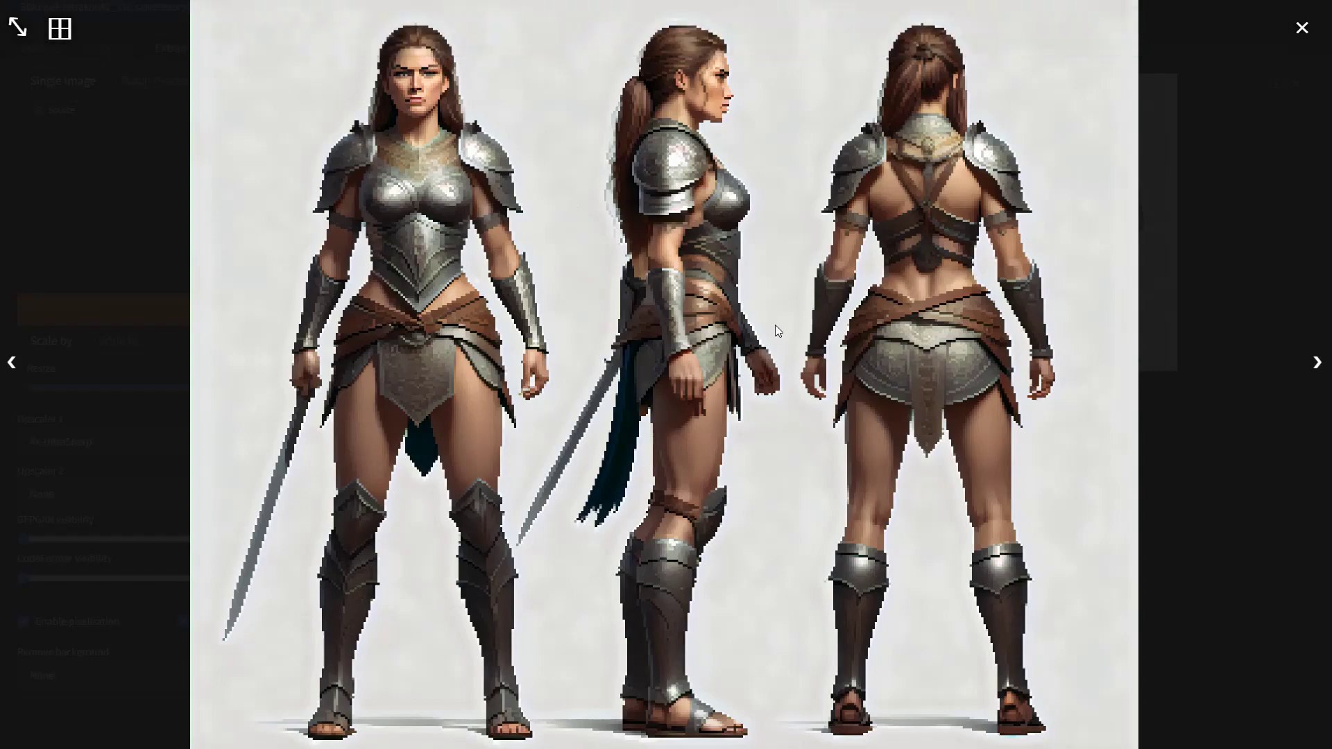
pyautogui.click(866, 427)
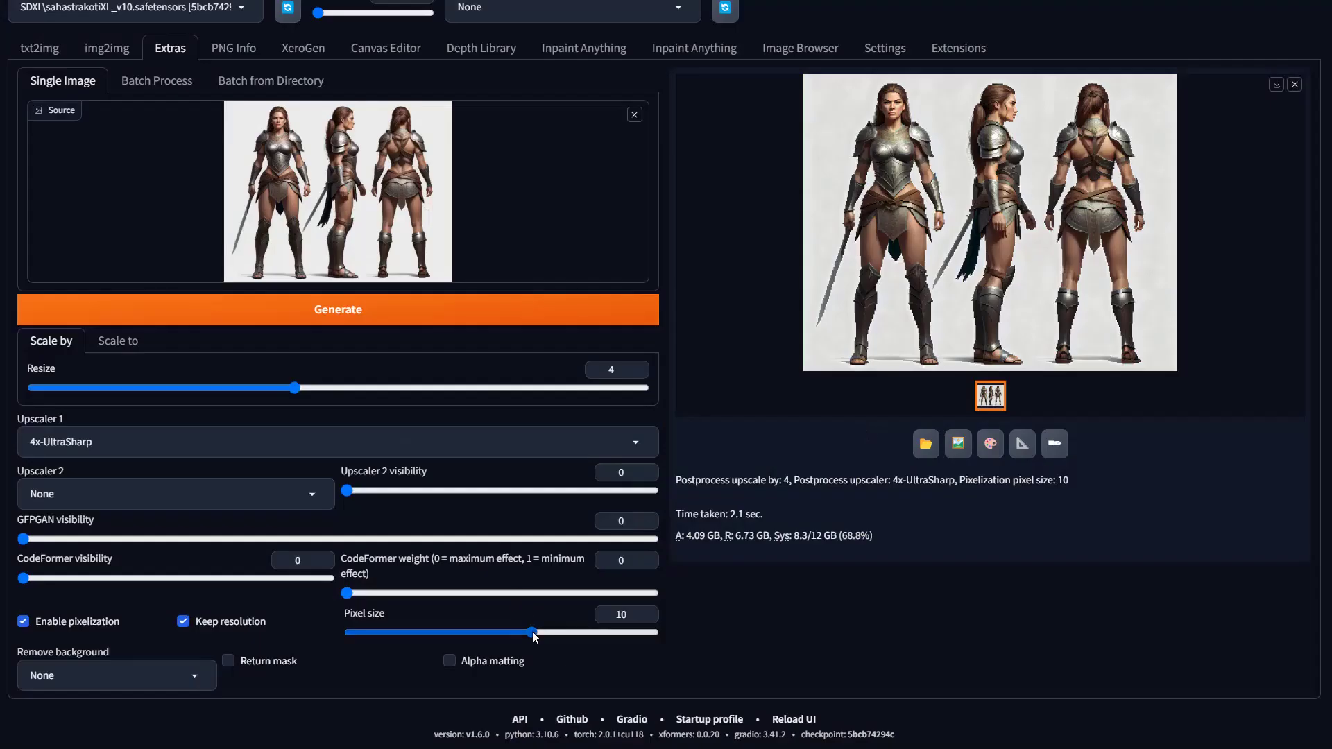
# - Generate at pixel size 16, preview it, glance at Settings, and reopen the result in Extras
pyautogui.click(457, 312)
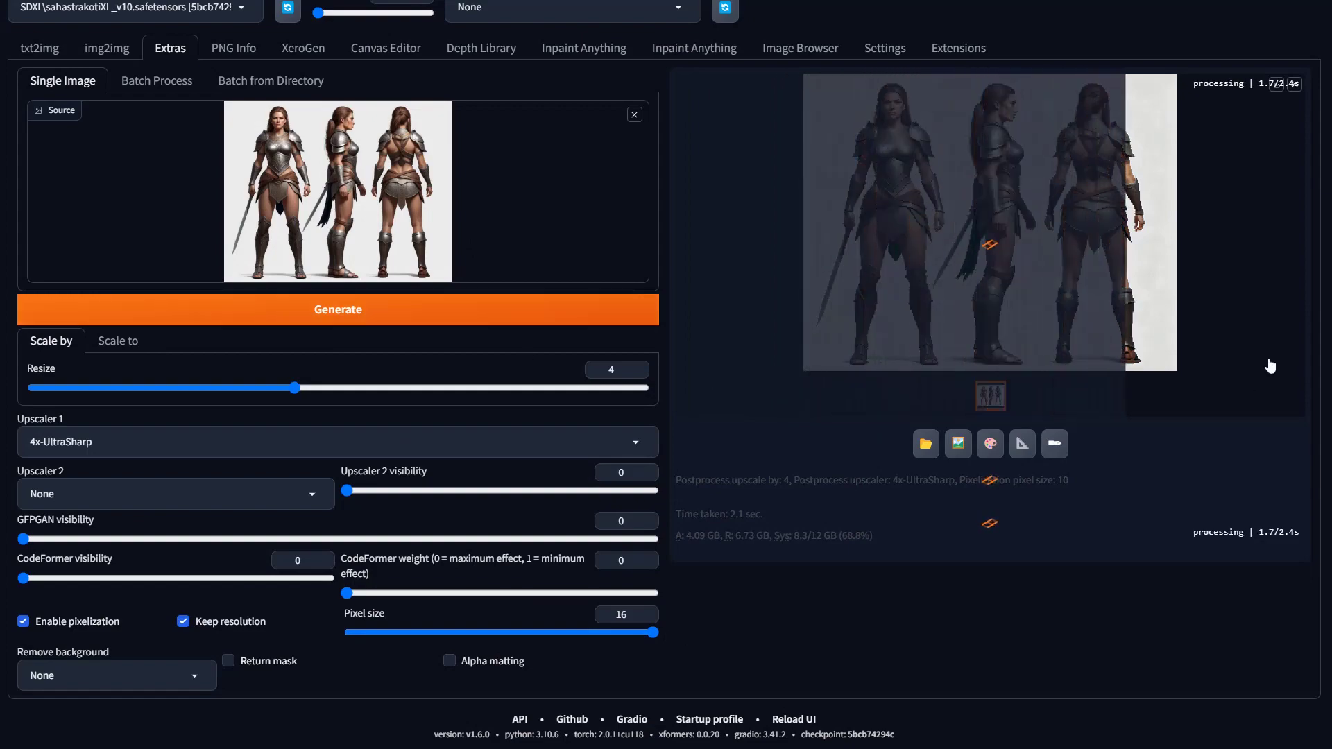
pyautogui.click(993, 326)
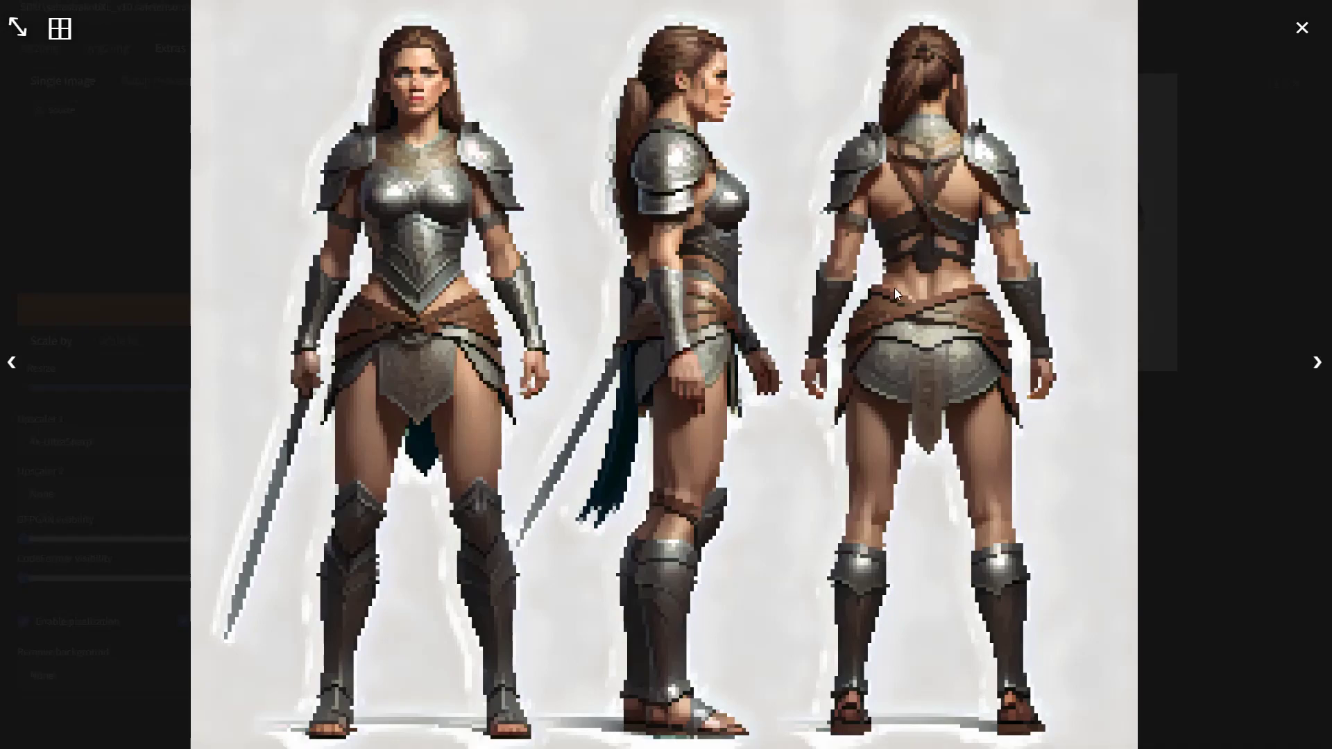
pyautogui.click(723, 324)
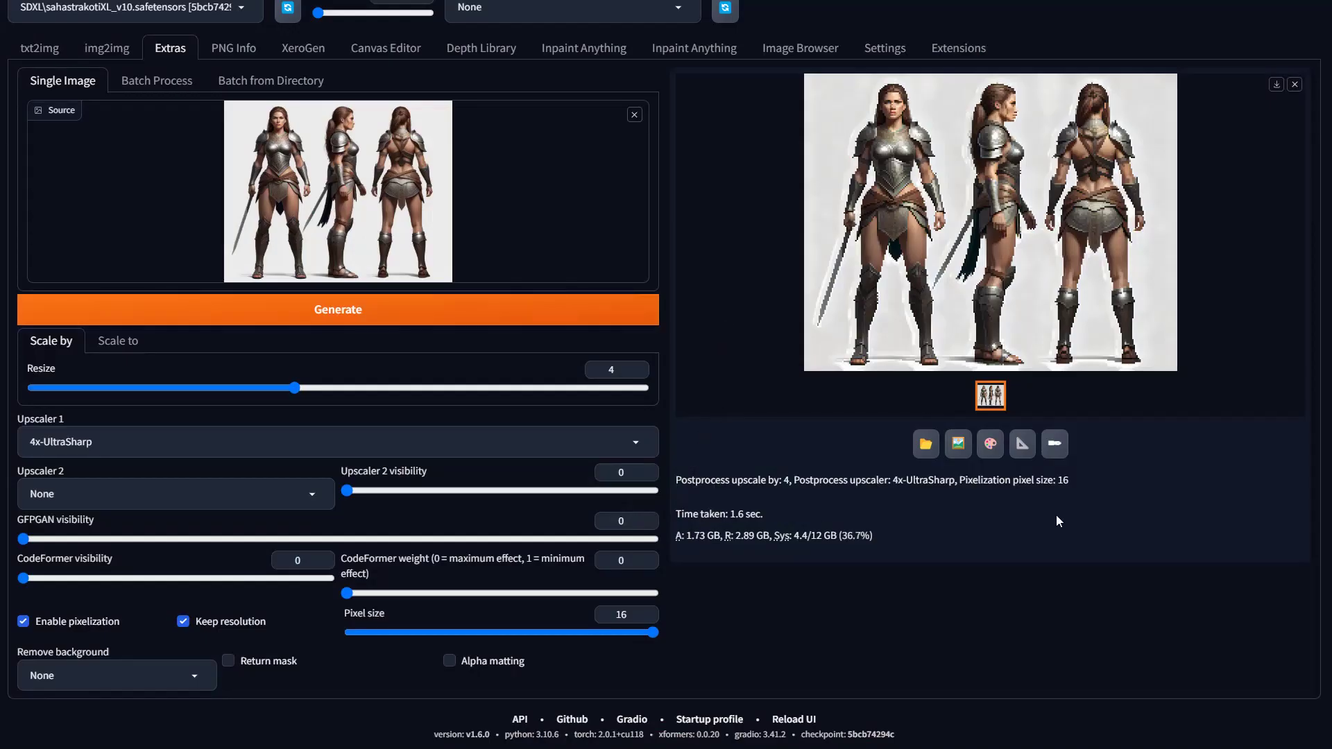
pyautogui.click(884, 48)
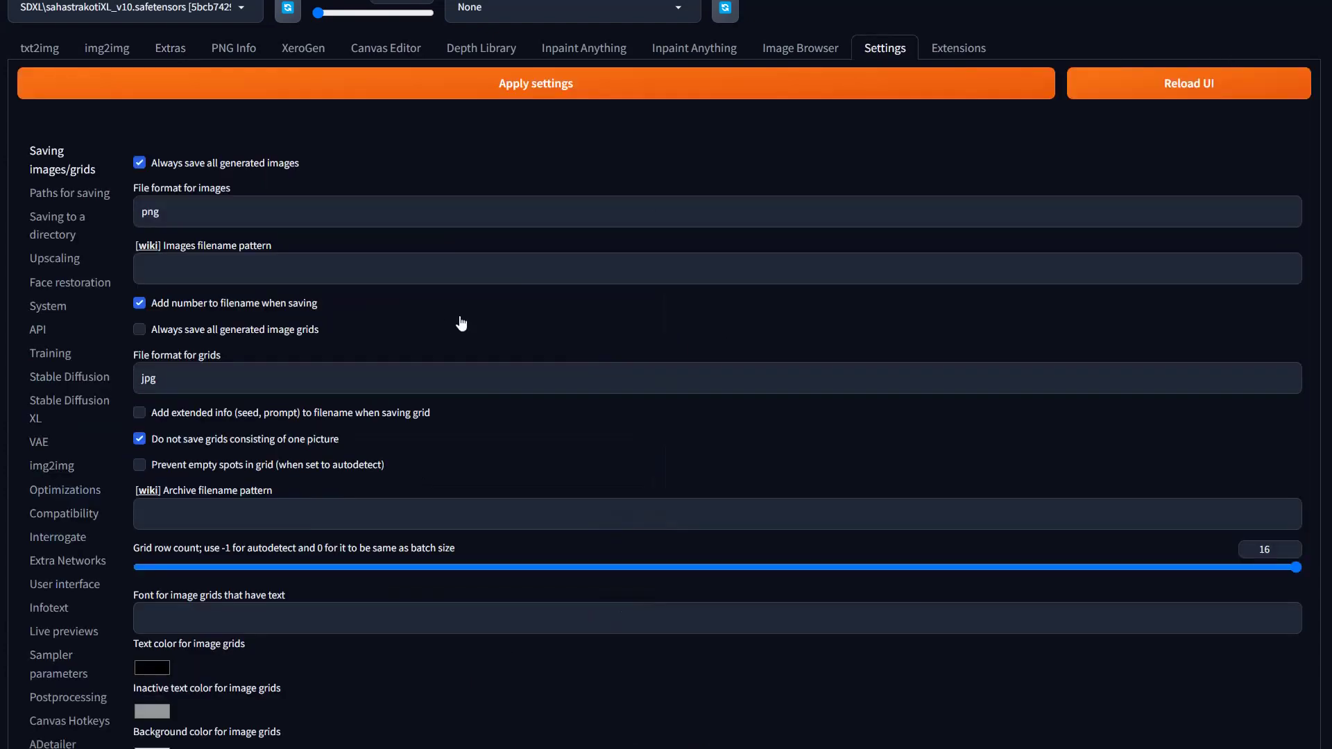
pyautogui.click(182, 50)
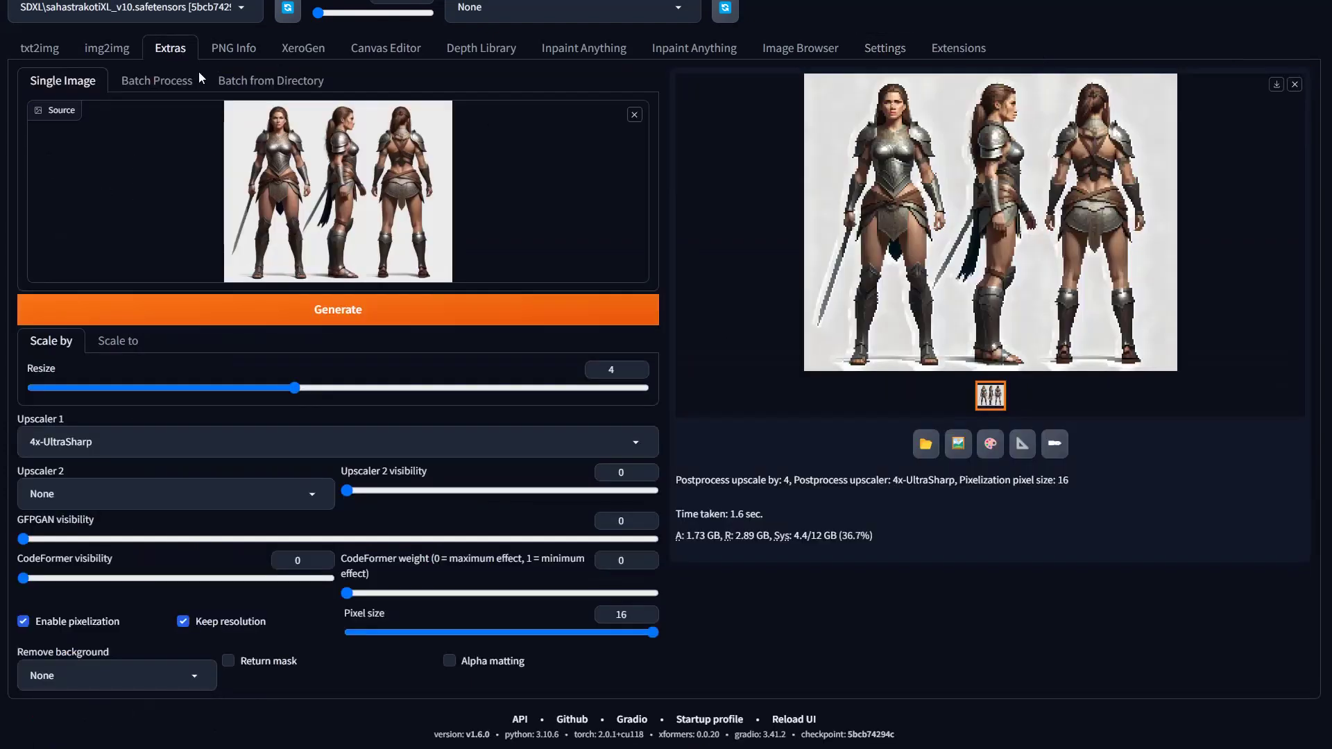
pyautogui.click(951, 210)
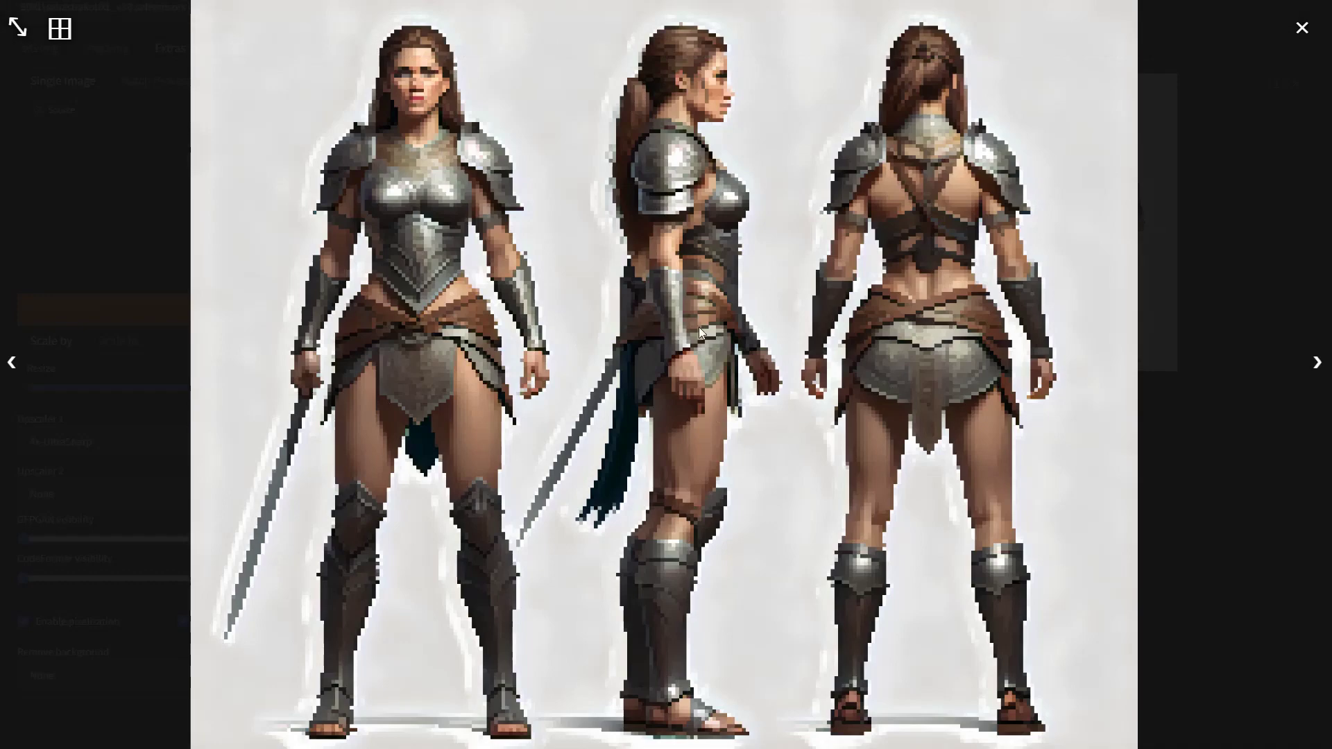
# - Choose u2net for Remove background, regenerate, and inspect the cut-out pixelized warrior sheet
pyautogui.click(519, 492)
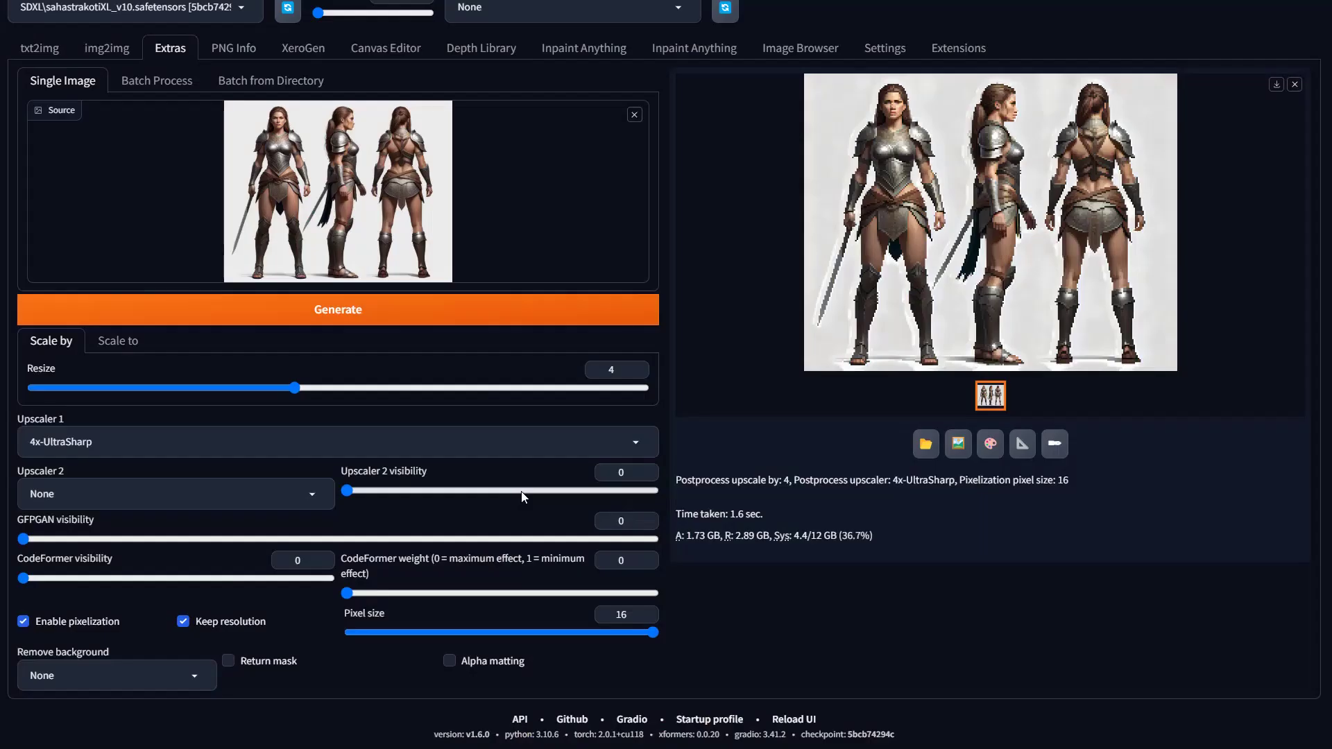
pyautogui.click(67, 681)
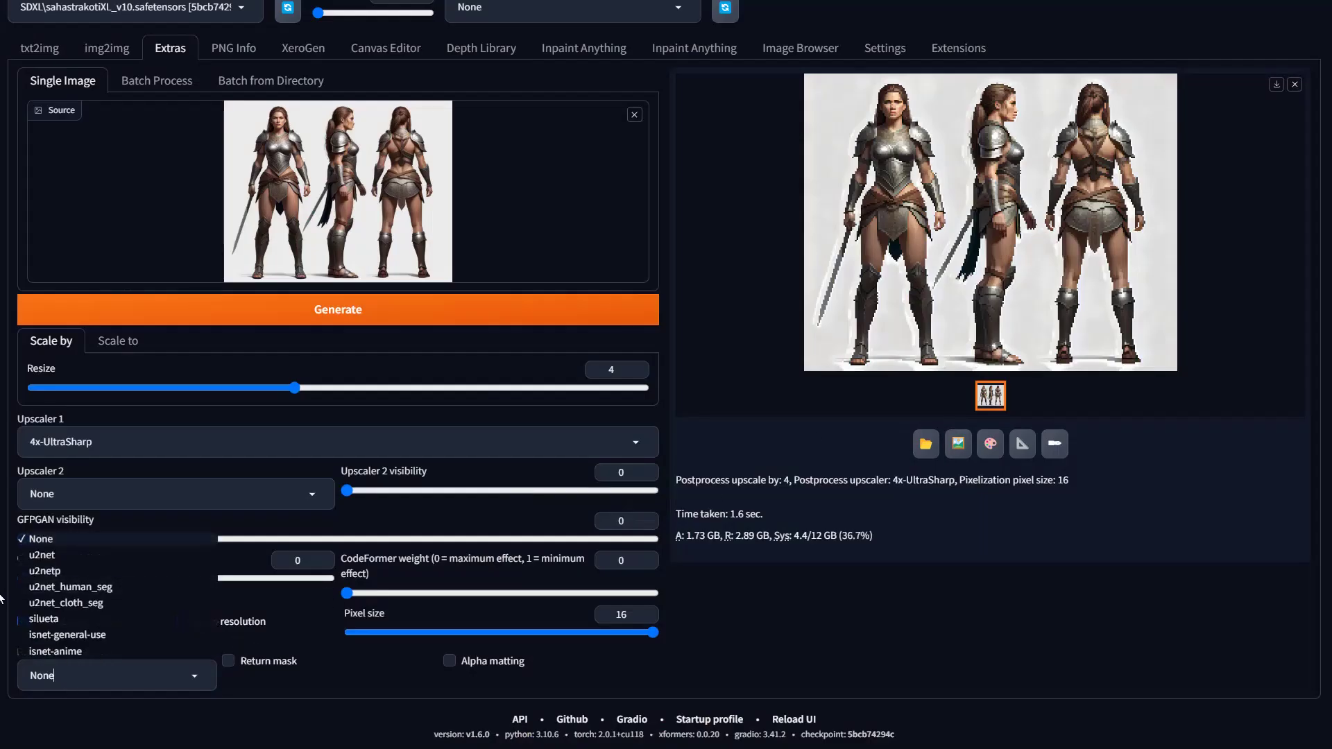
pyautogui.click(68, 555)
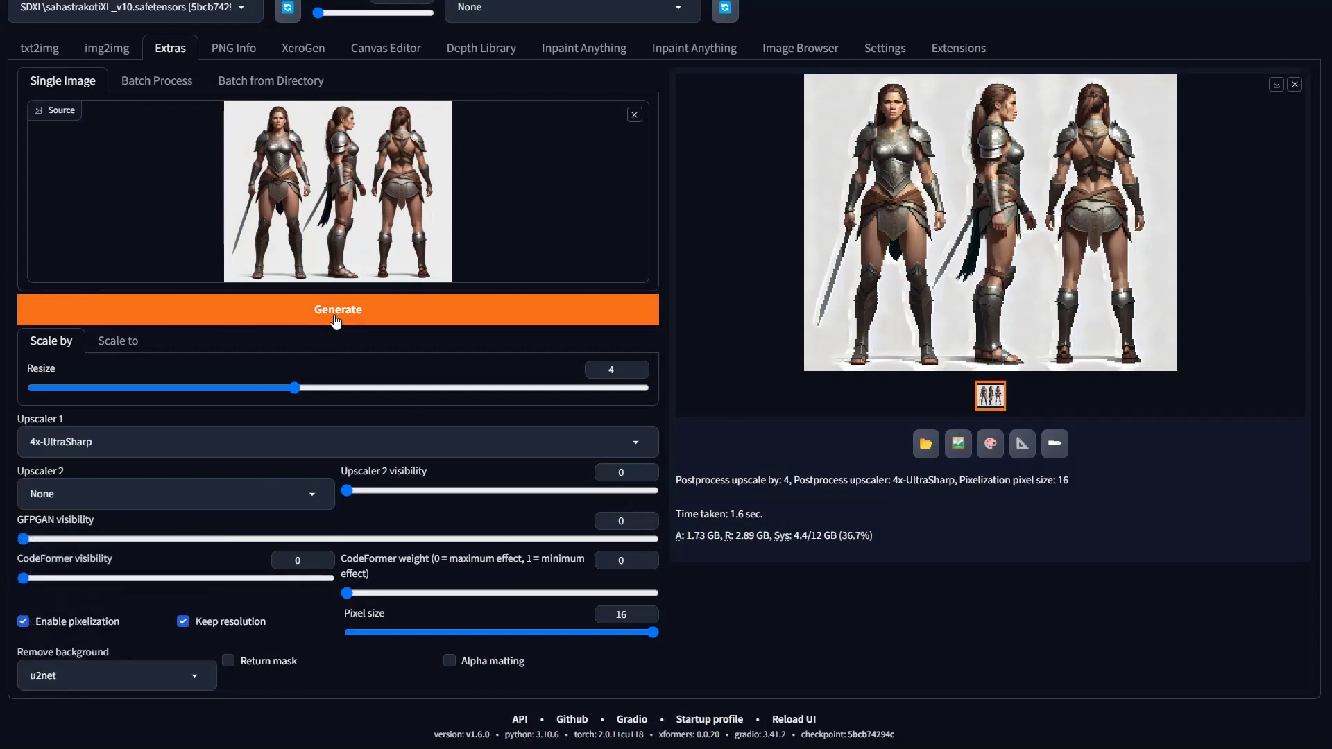
pyautogui.click(416, 311)
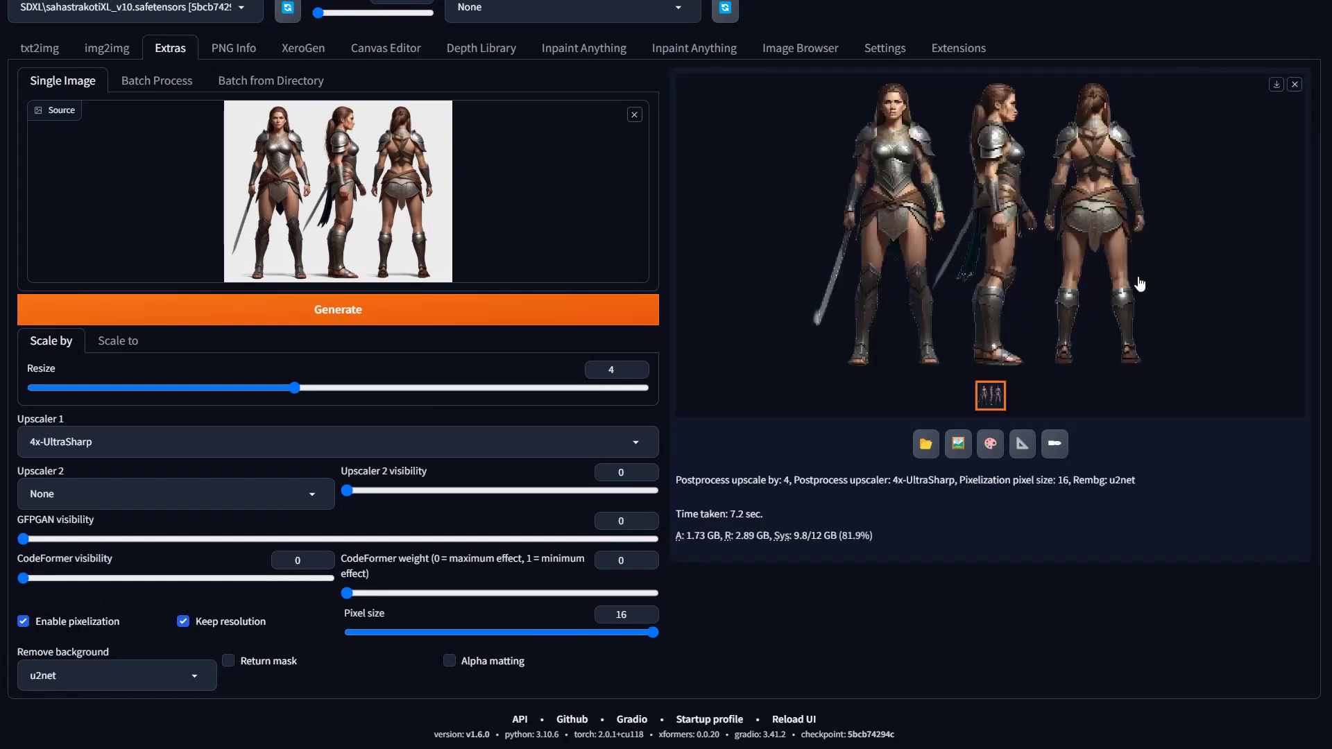
pyautogui.click(1011, 234)
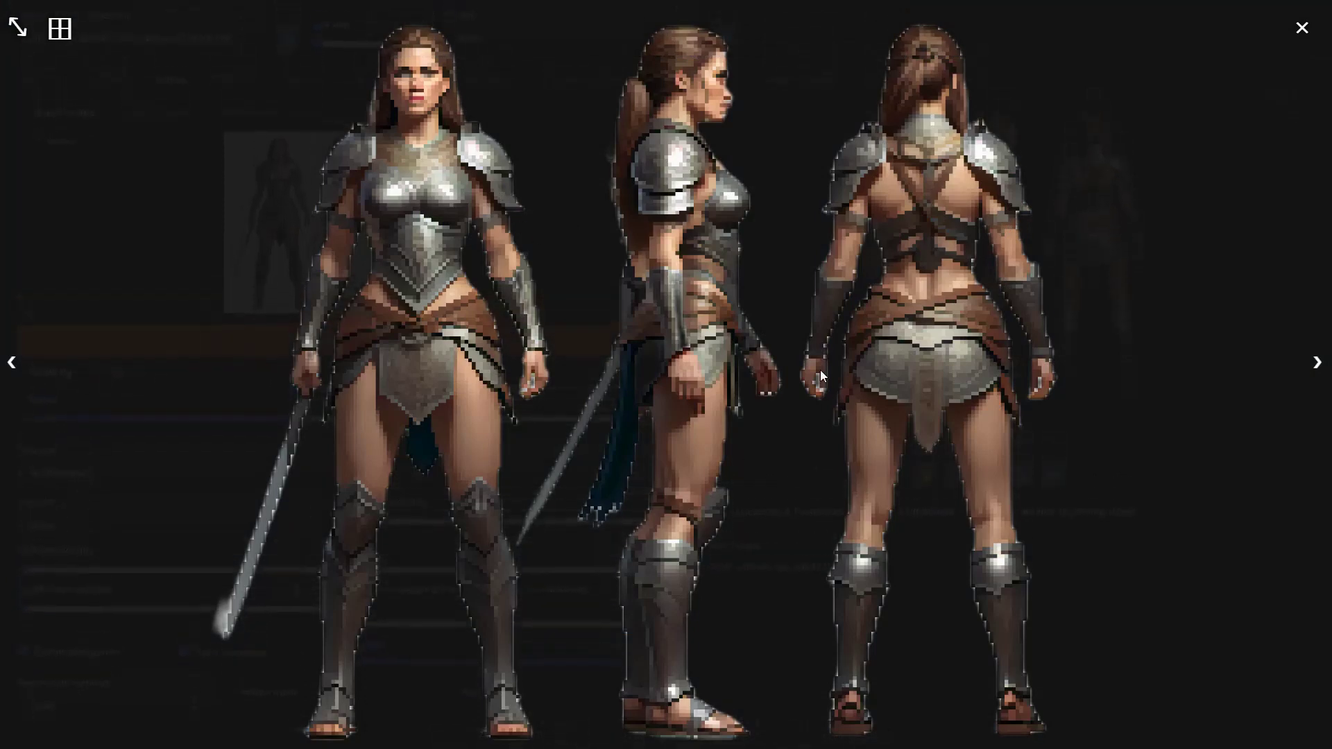
pyautogui.click(526, 264)
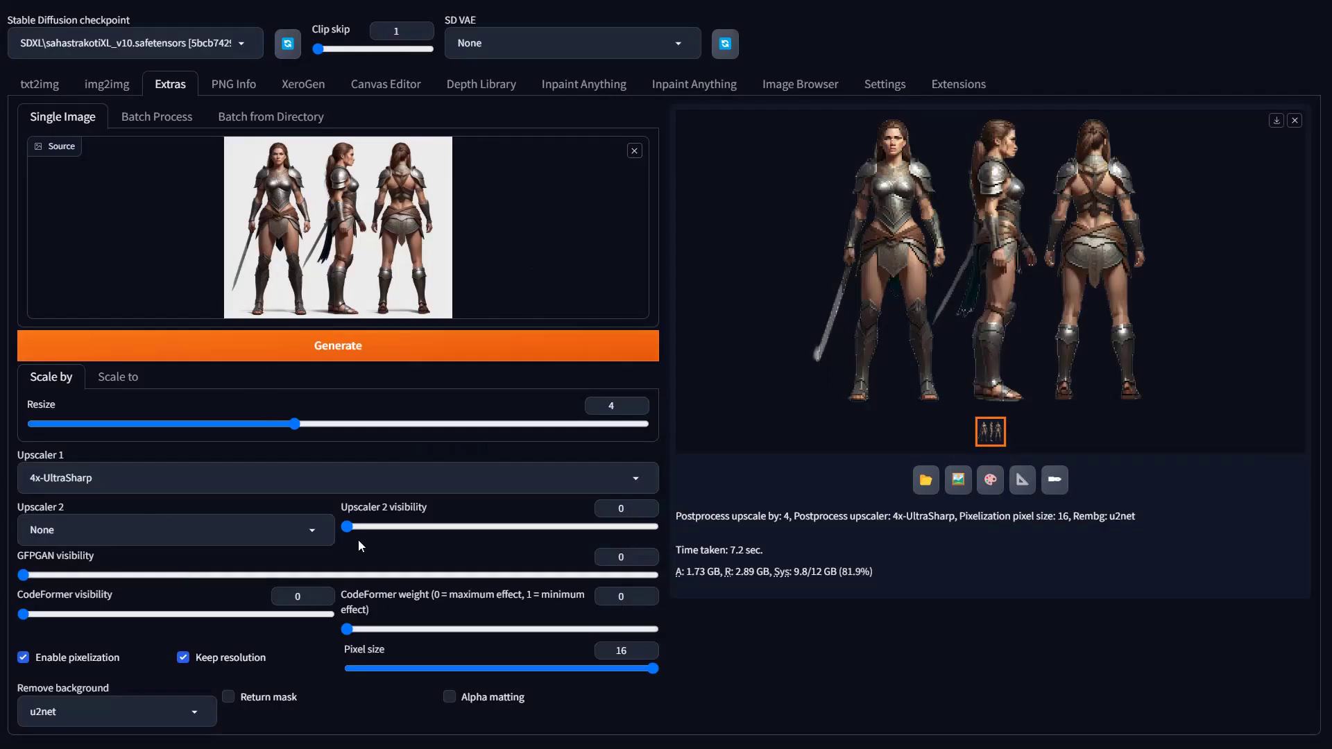
# - Set the Remove background dropdown back to None
pyautogui.scroll(-1, 150, 620)
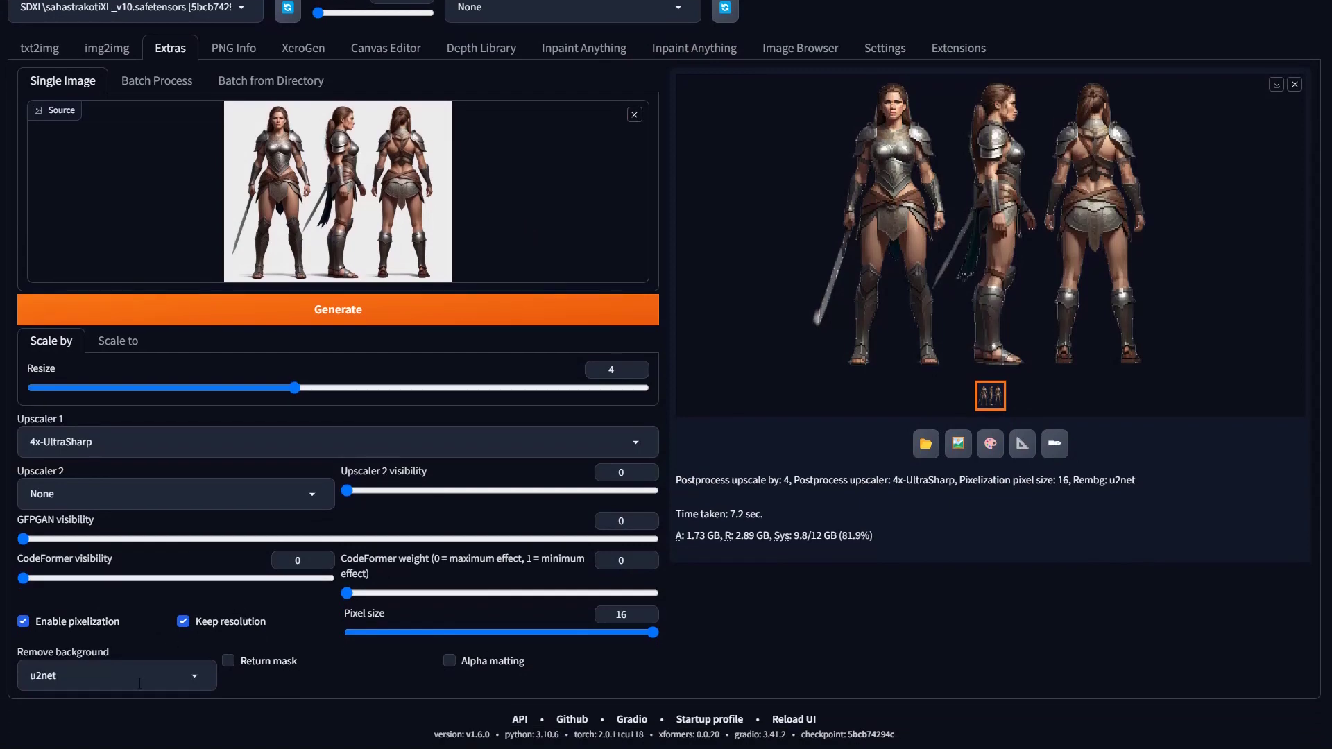
pyautogui.click(85, 668)
pyautogui.click(47, 540)
# - In txt2img, replace the Character Concept Design style with Scene: Cyberpunk city street
pyautogui.click(47, 50)
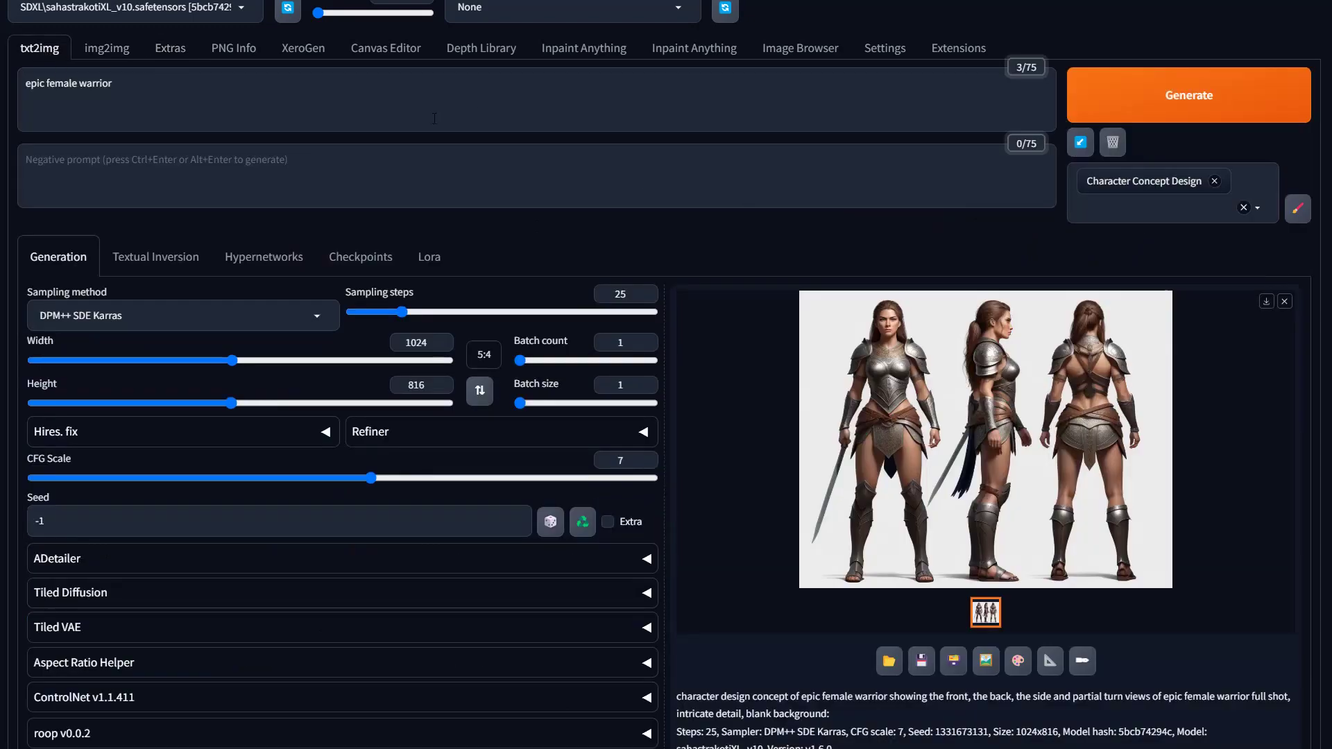
pyautogui.click(1214, 180)
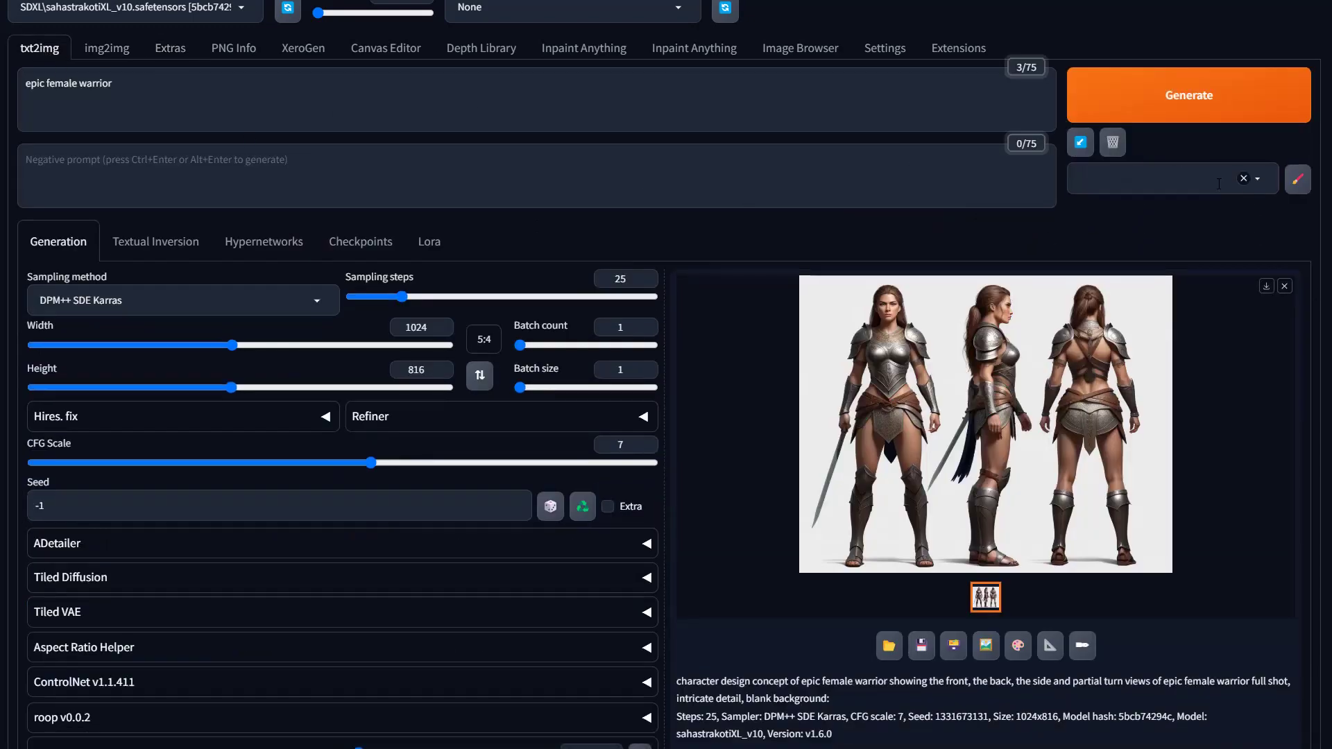
pyautogui.click(1122, 182)
pyautogui.write('cyb')
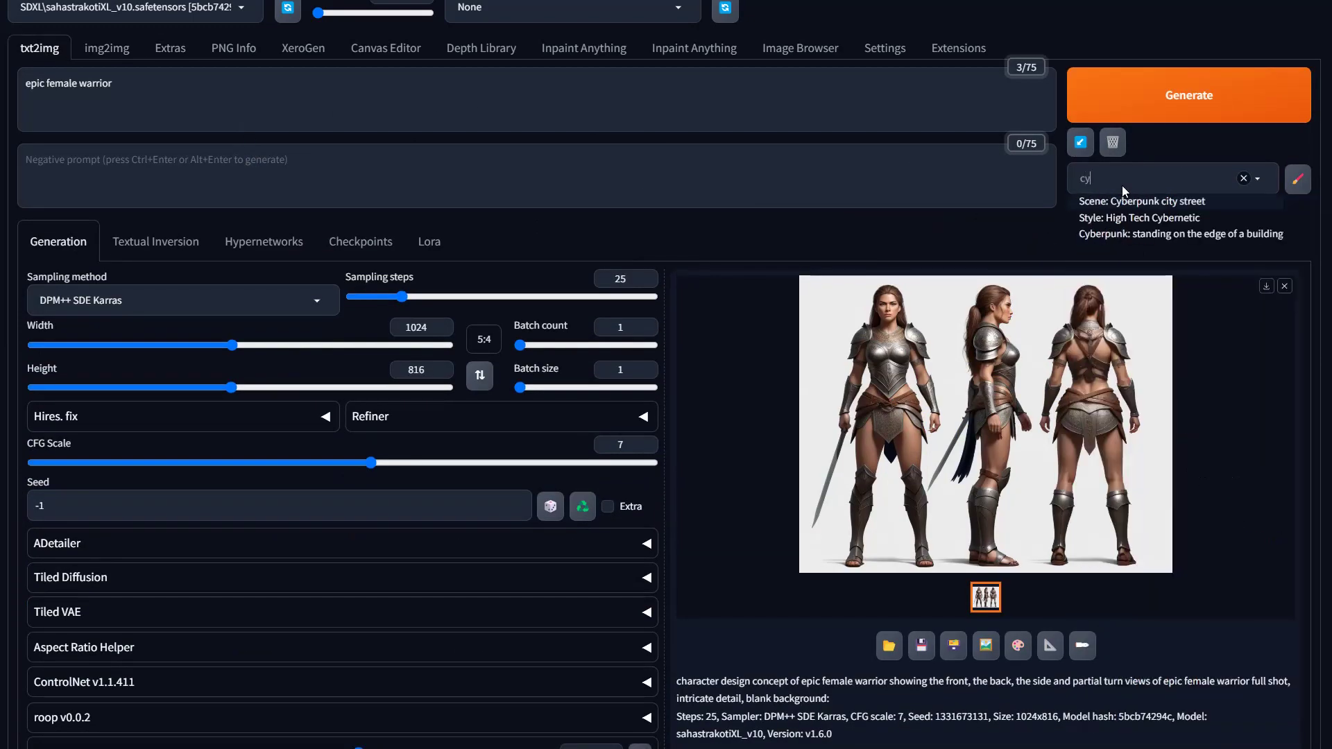
pyautogui.click(1183, 201)
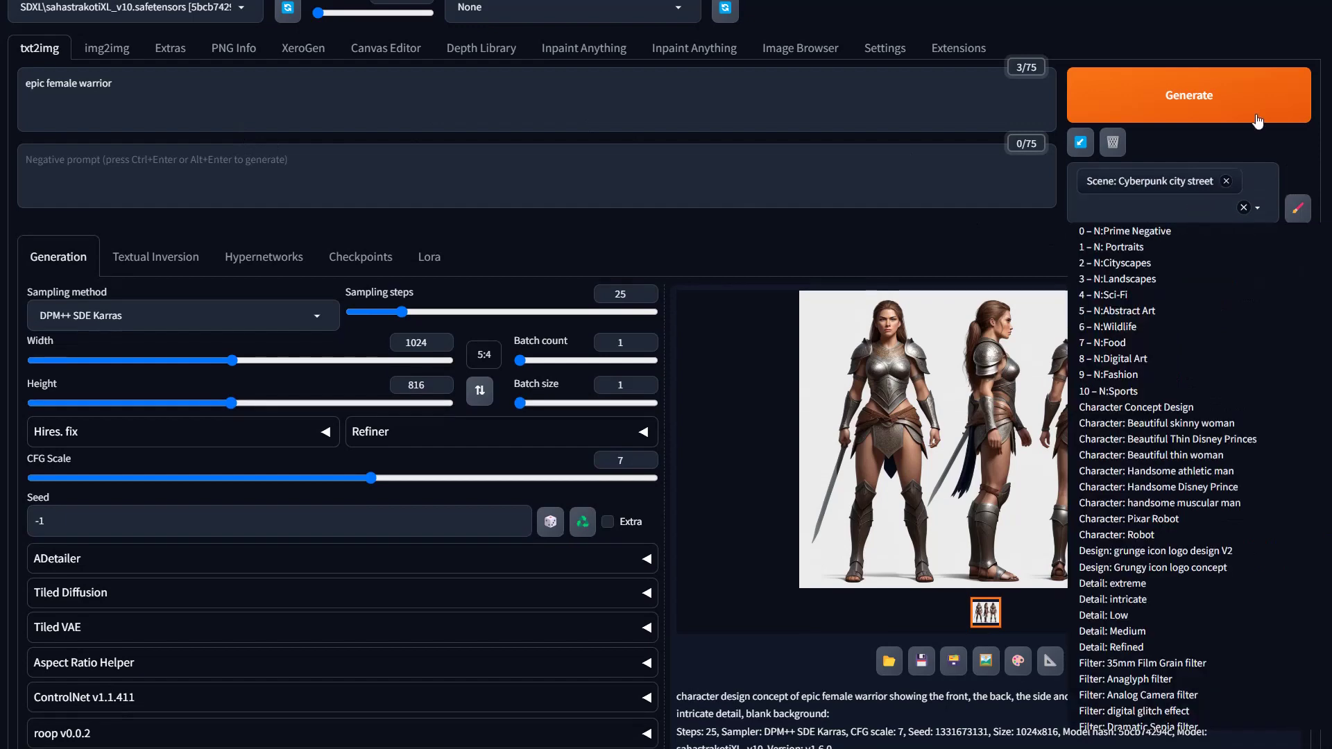
# - Clear the prompt and generate the cyberpunk city street image
pyautogui.hotkey('ctrl', 'a')
pyautogui.press('BackSpace')
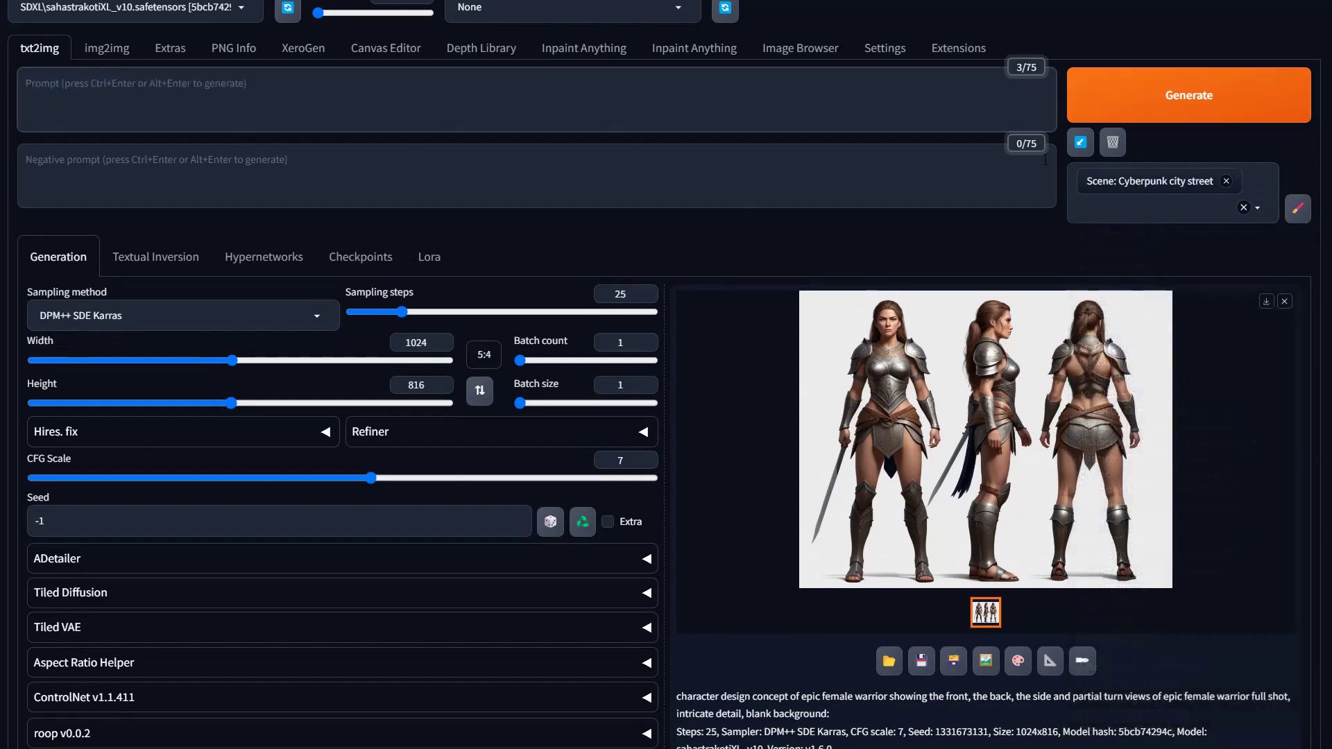
pyautogui.click(1190, 96)
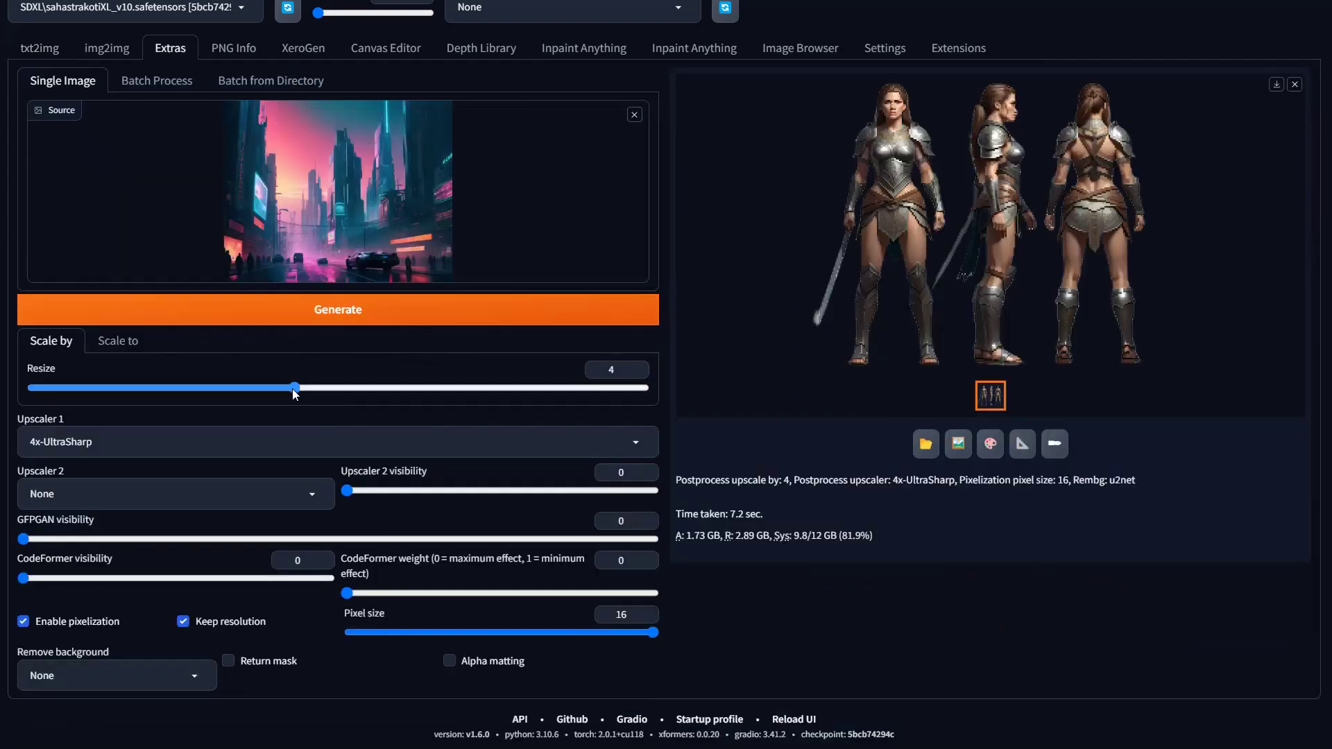
# - Set Resize to 2 and pixel size to 9 with 4x-UltraSharp, then pixelize the cyberpunk street
pyautogui.moveTo(295, 393); pyautogui.dragTo(122, 393)
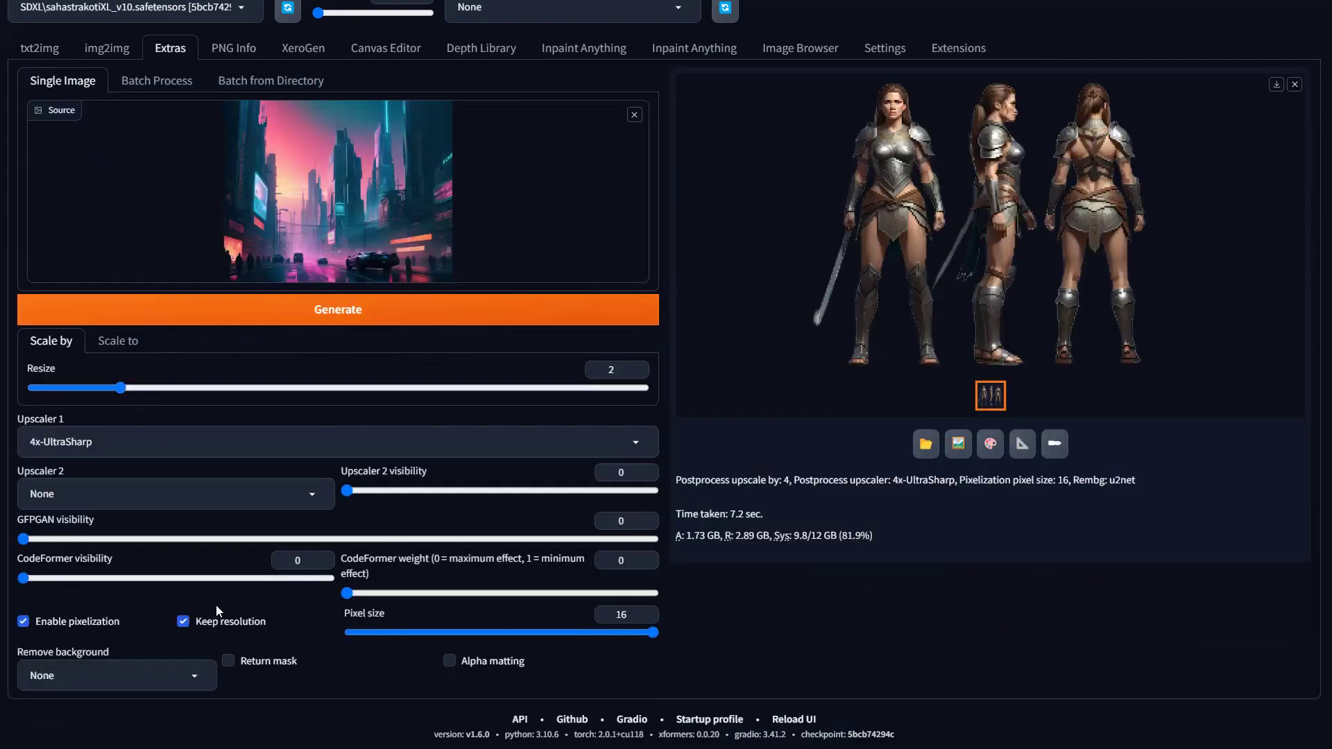
pyautogui.moveTo(419, 632); pyautogui.dragTo(506, 639)
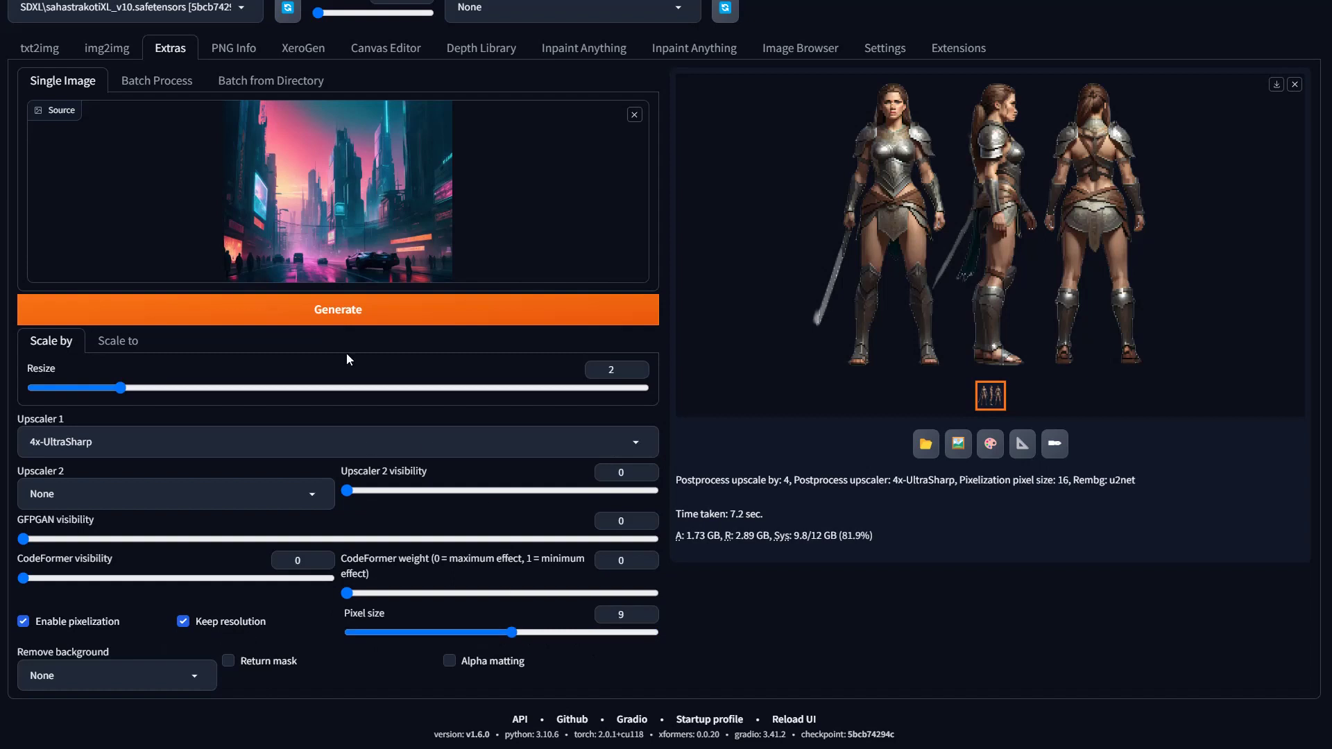
pyautogui.click(86, 445)
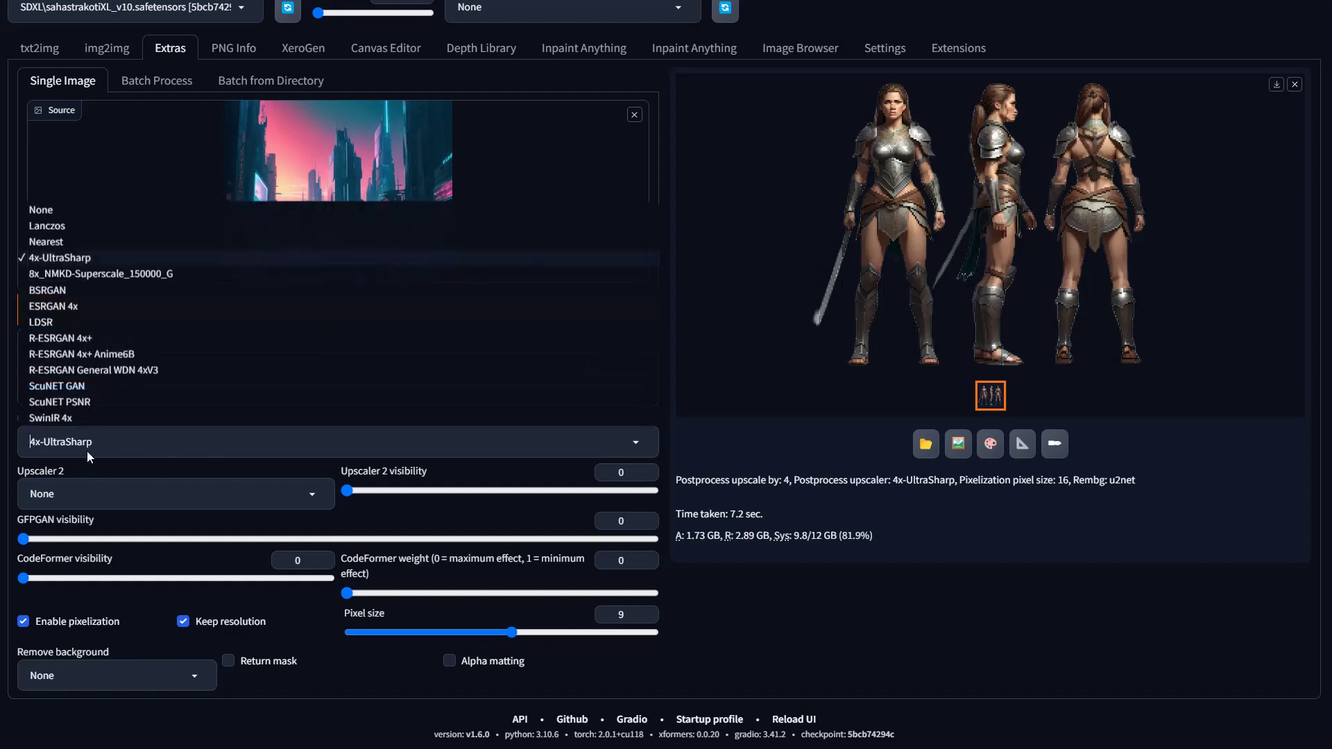
pyautogui.click(60, 258)
pyautogui.click(417, 314)
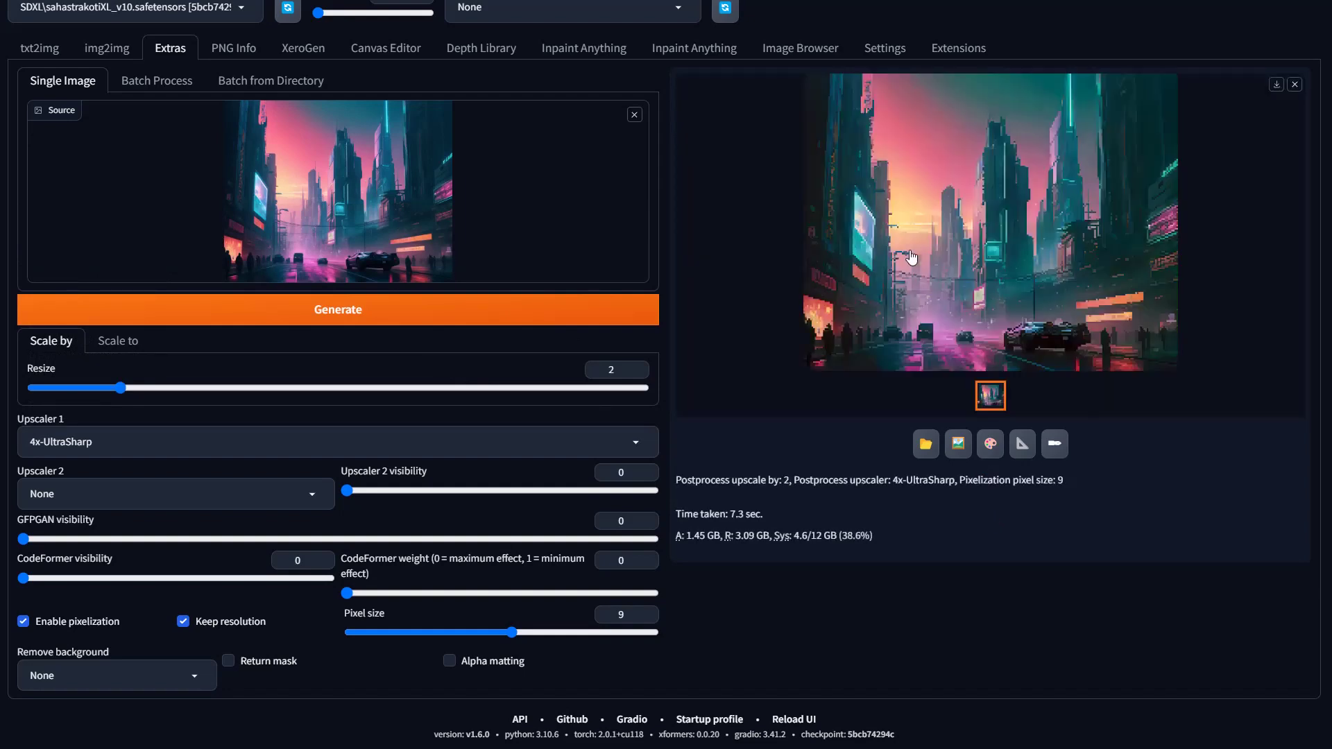
pyautogui.click(1051, 263)
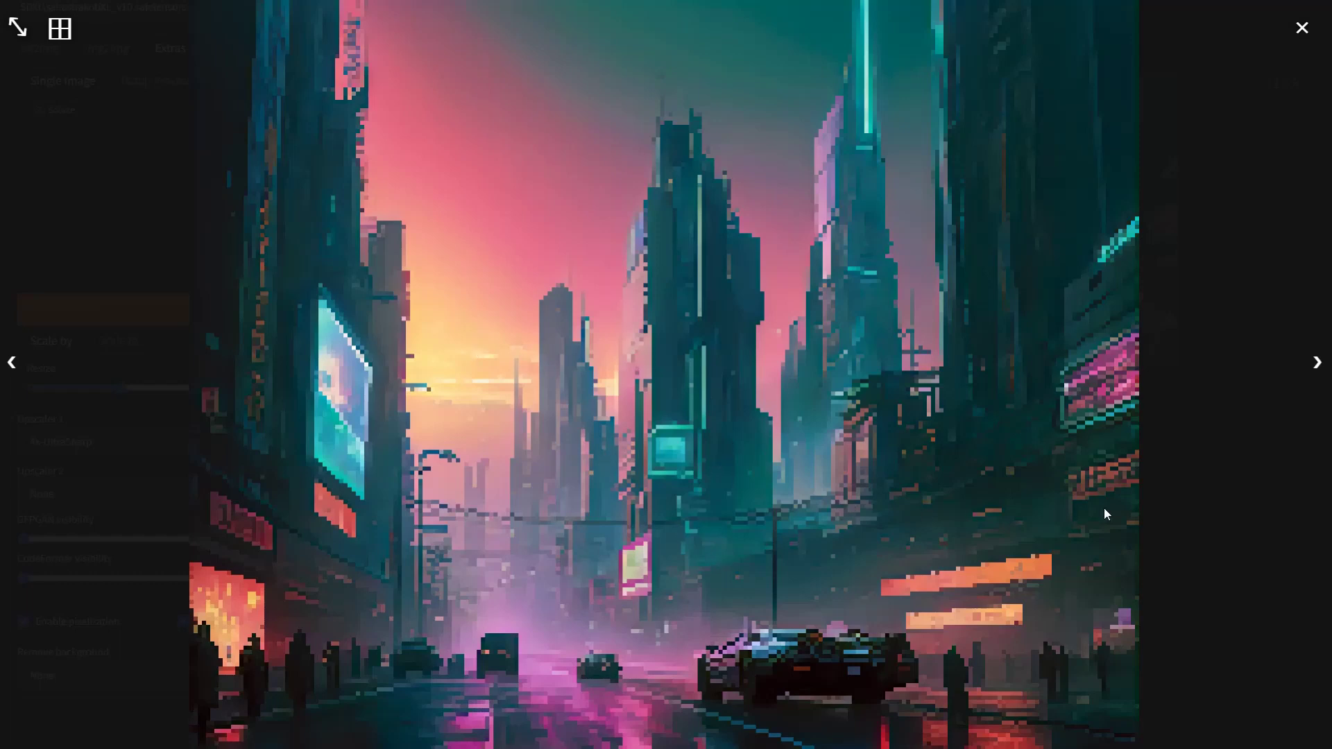
pyautogui.click(753, 472)
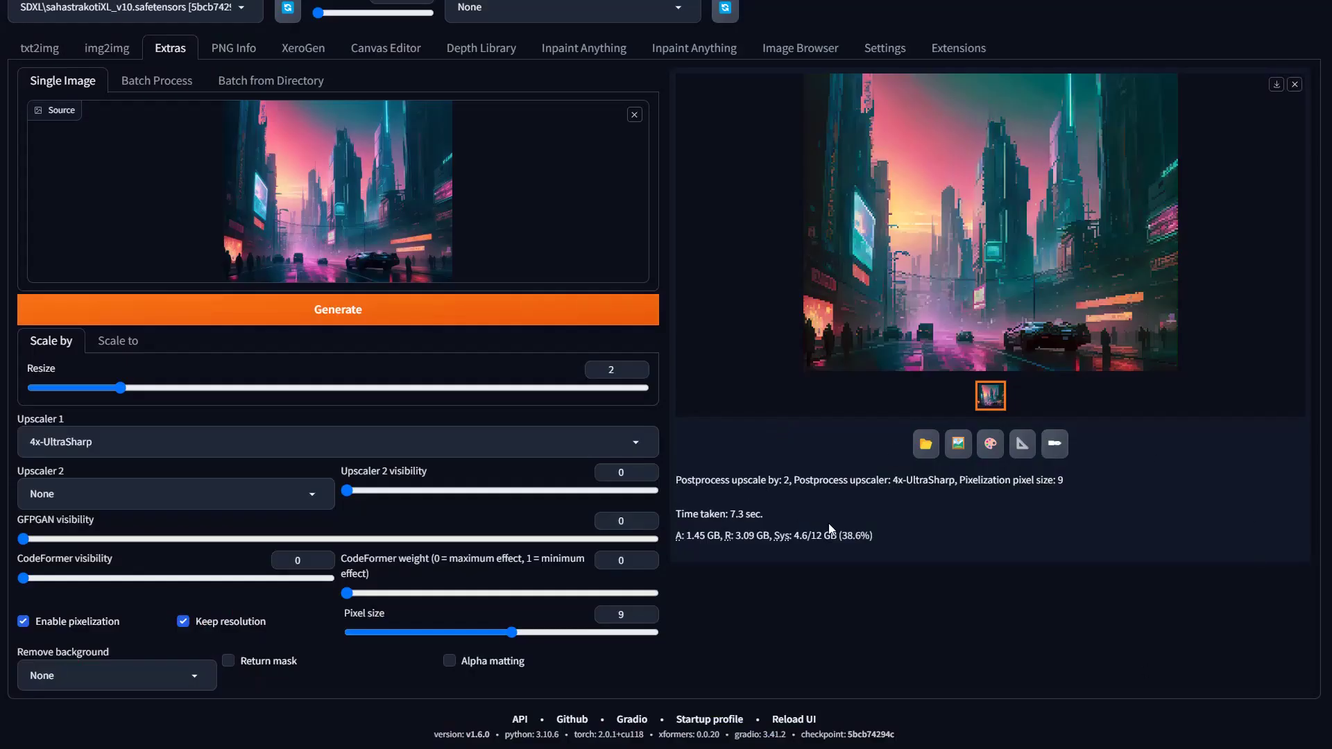